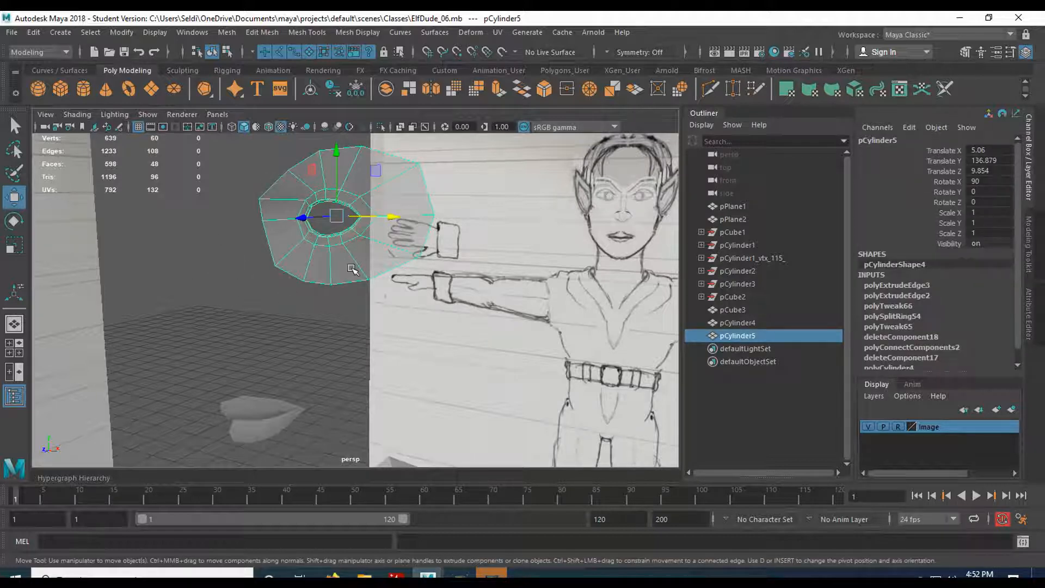
Pan and zoom the front view down from the eye-socket mesh onto the nose sketch.
key(space)
key(space)
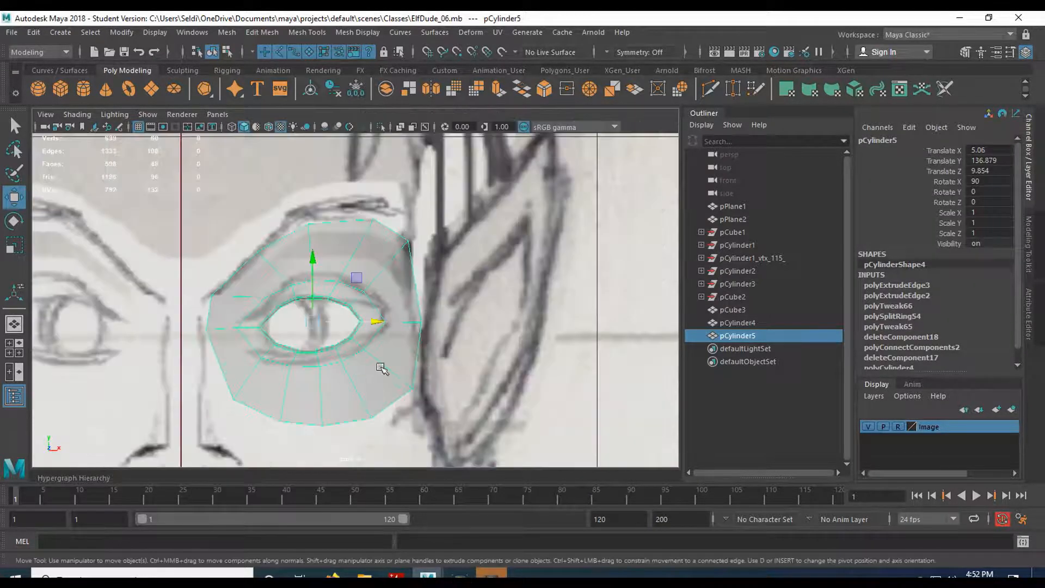
alt+middle_drag(292, 378, 427, 251)
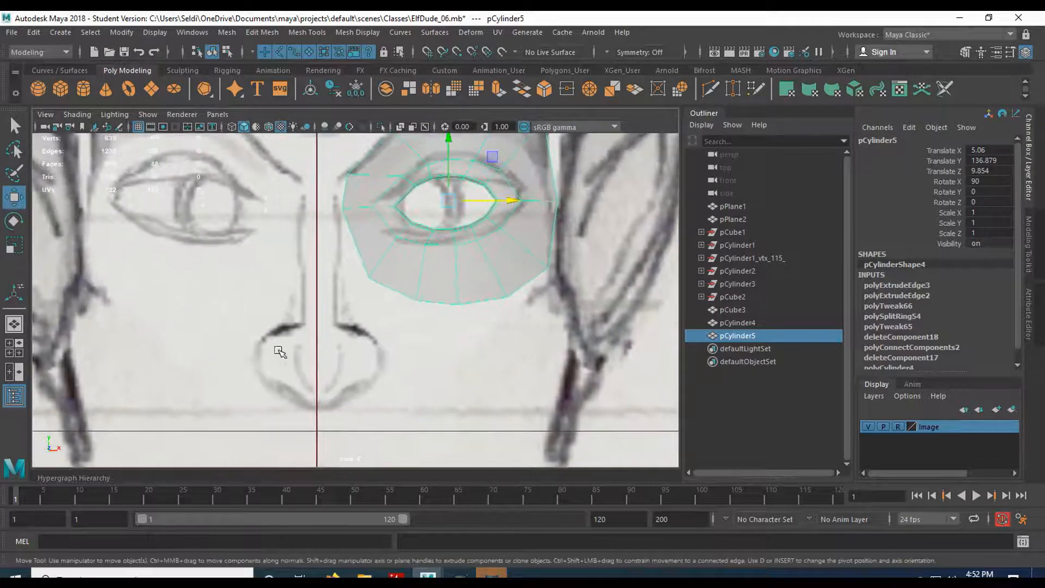
mouse_move(297, 347)
alt+middle_down()
mouse_move(350, 345)
mouse_move(339, 306)
mouse_move(292, 275)
alt+middle_up()
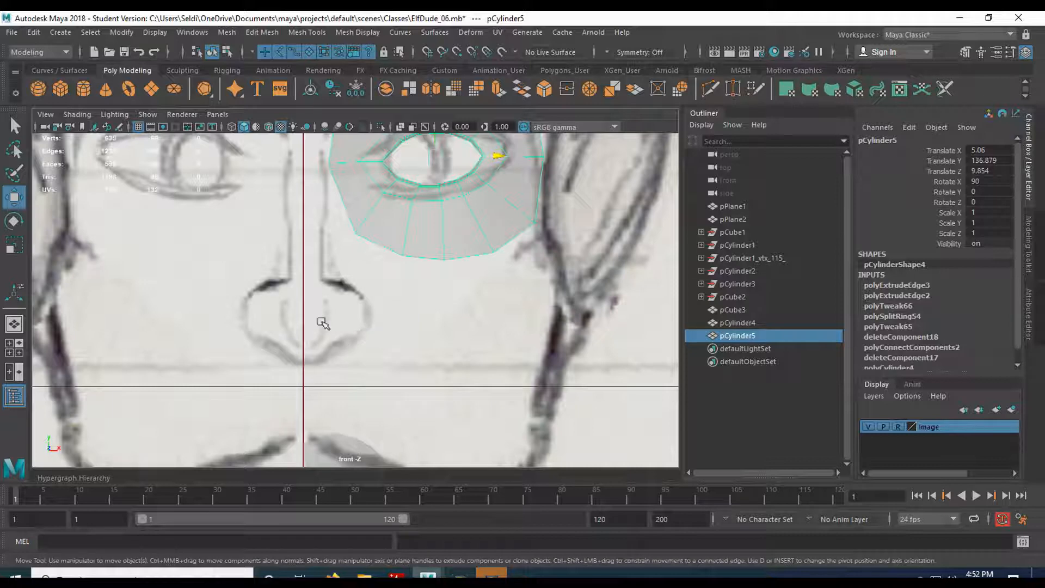
scroll(352, 379, down, 2)
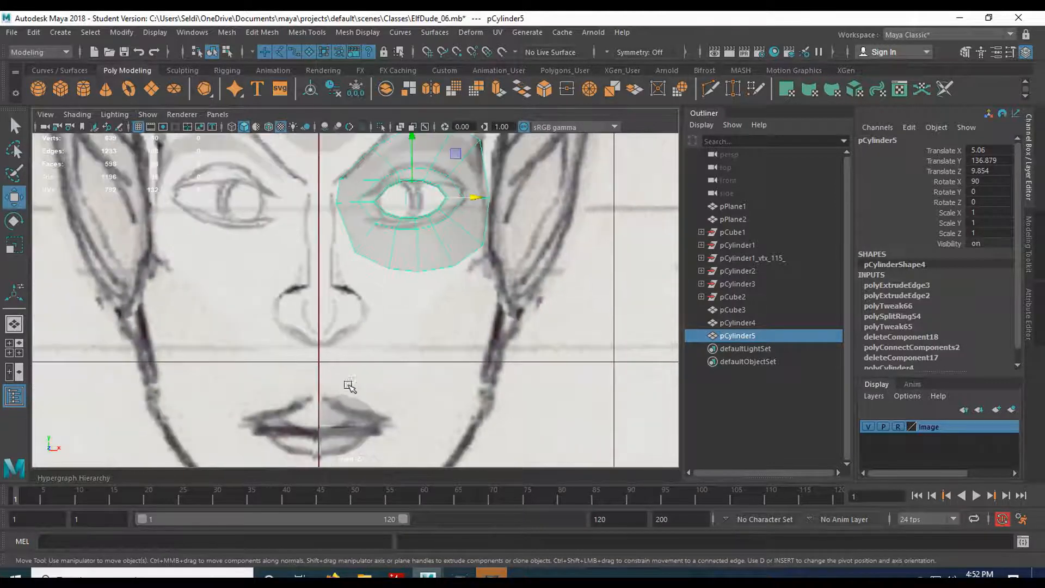
click(342, 430)
scroll(321, 346, up, 4)
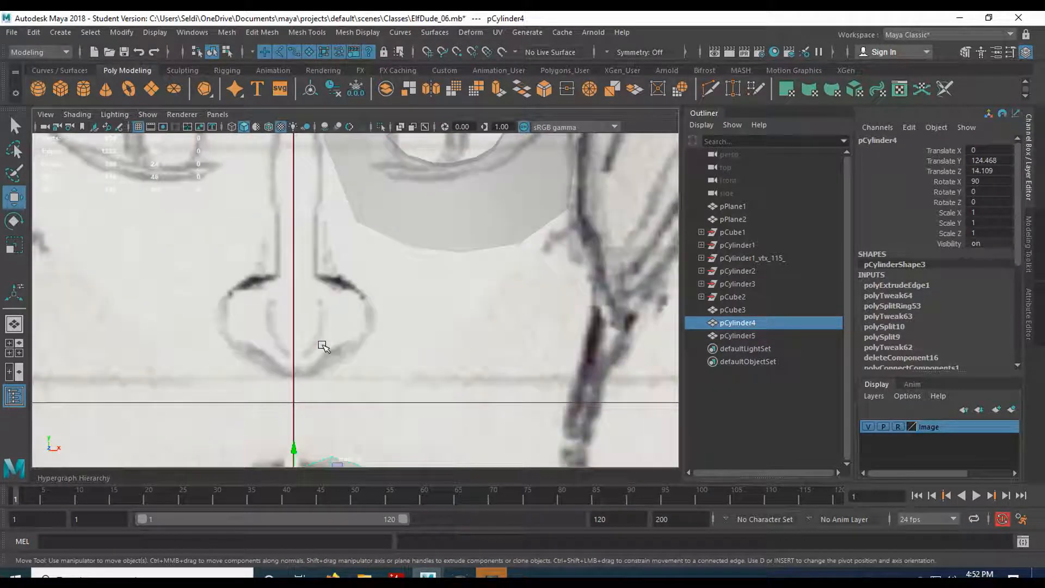
scroll(323, 346, up, 1)
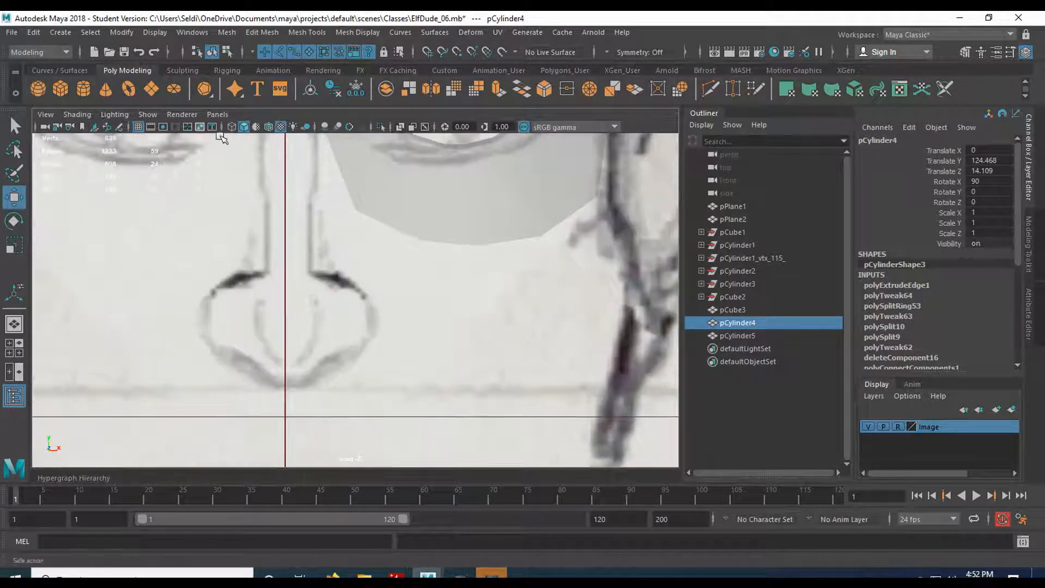
Create a new polygon cylinder and raise it to face height.
click(84, 90)
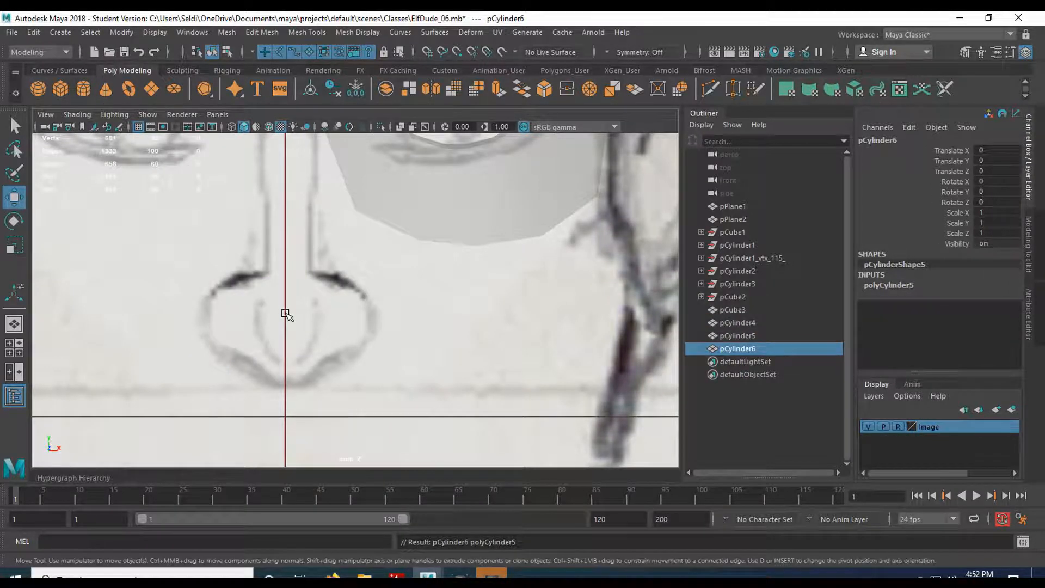
scroll(285, 315, down, 10)
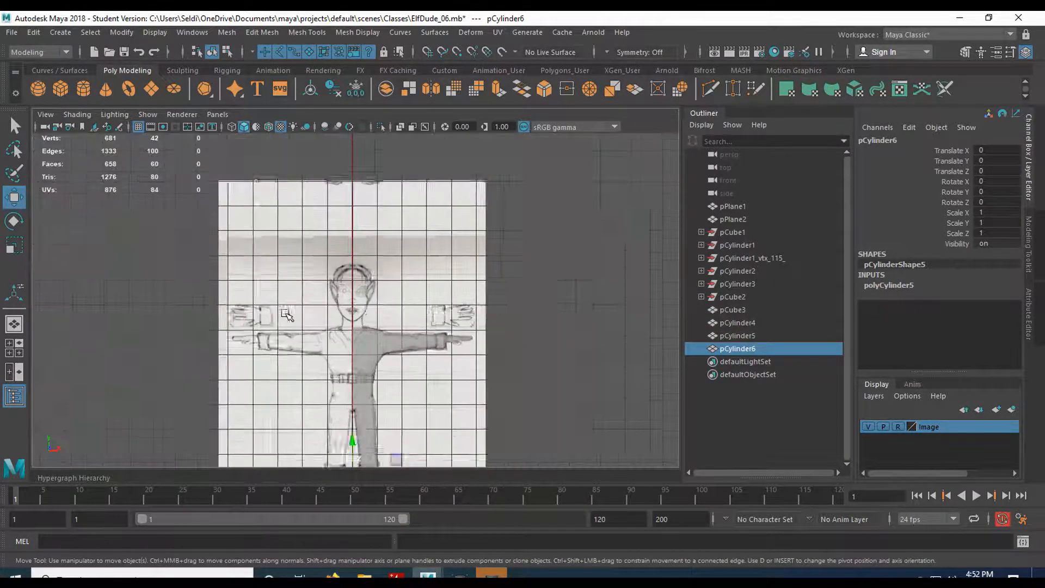
drag(353, 391, 337, 273)
scroll(337, 274, up, 10)
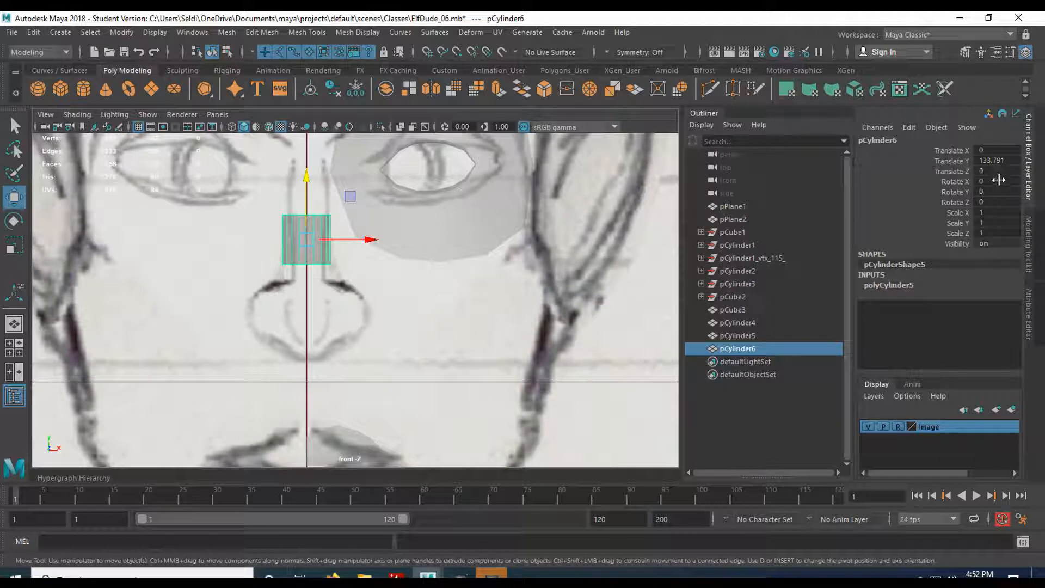
Rotate the cylinder 90° on X and lower it onto the nose tip at Translate Y 129.674.
click(1001, 181)
text(90)
key(Return)
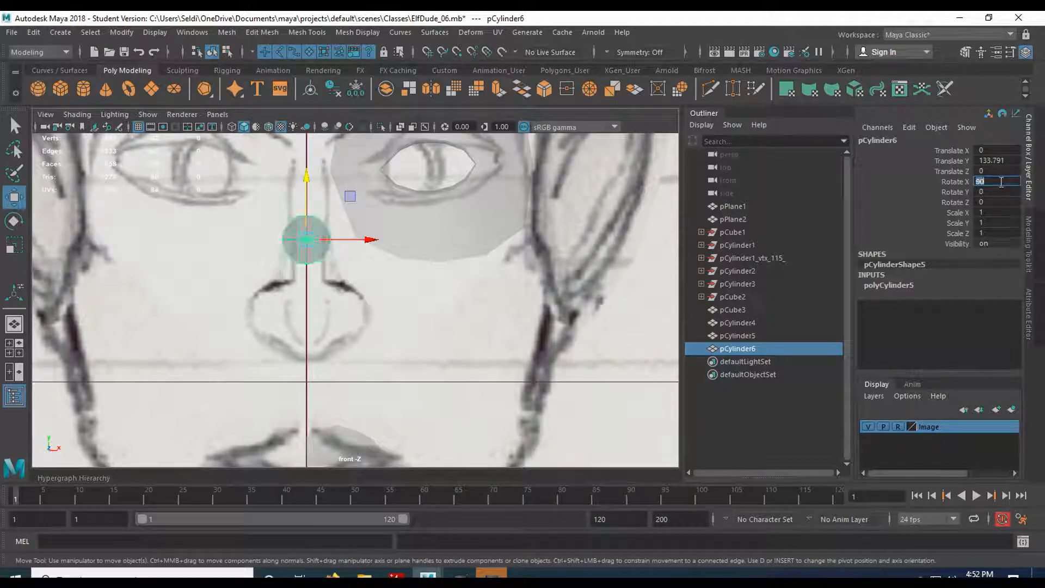
drag(303, 186, 294, 276)
scroll(343, 319, up, 5)
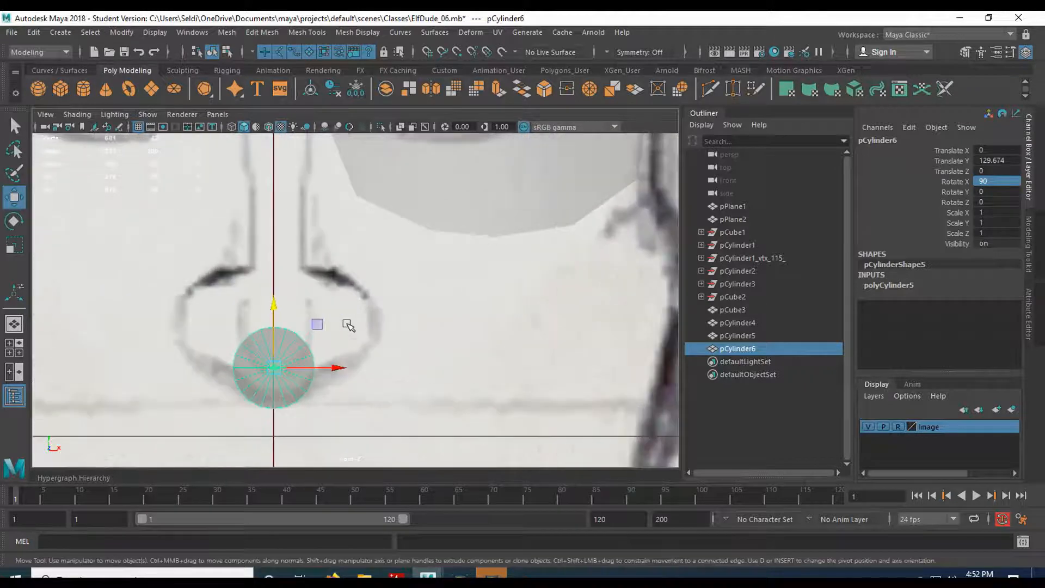
alt+middle_drag(372, 265, 380, 285)
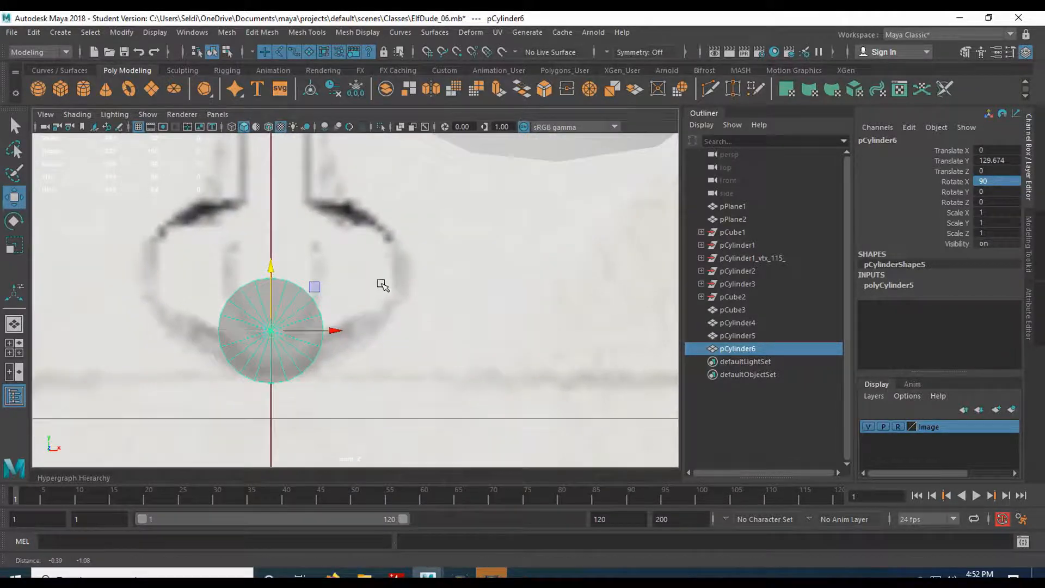
click(878, 286)
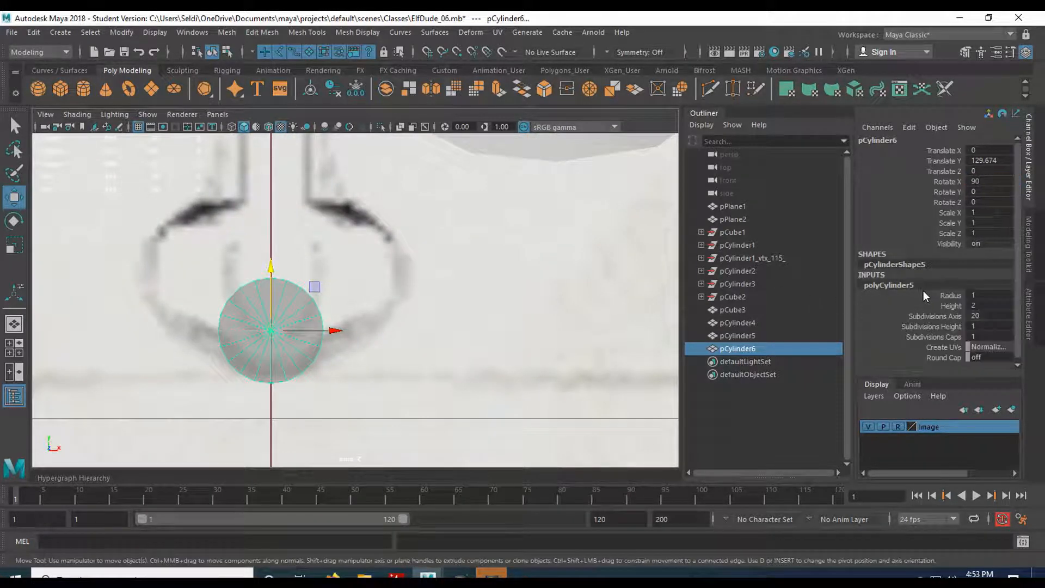
Give the cylinder 8 axis subdivisions and delete the four faces of its left half.
double_click(980, 316)
key(Return)
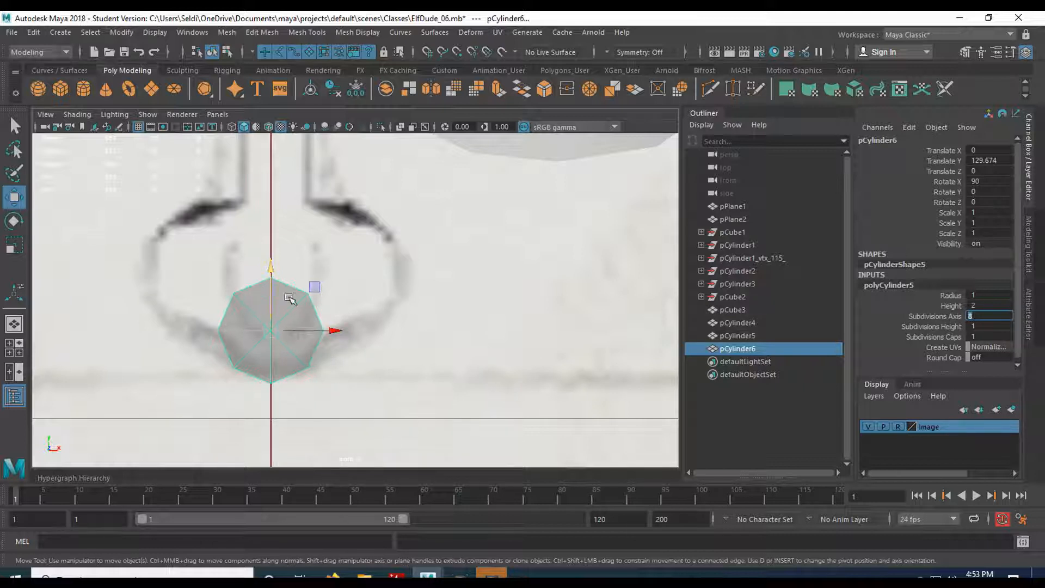
right_drag(233, 322, 220, 244)
drag(215, 341, 259, 415)
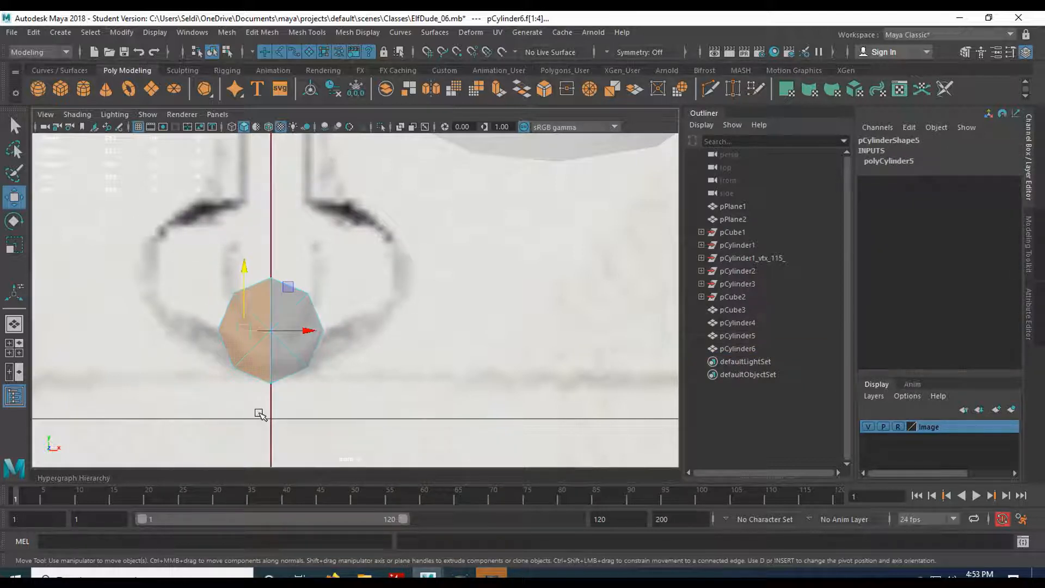
key(Delete)
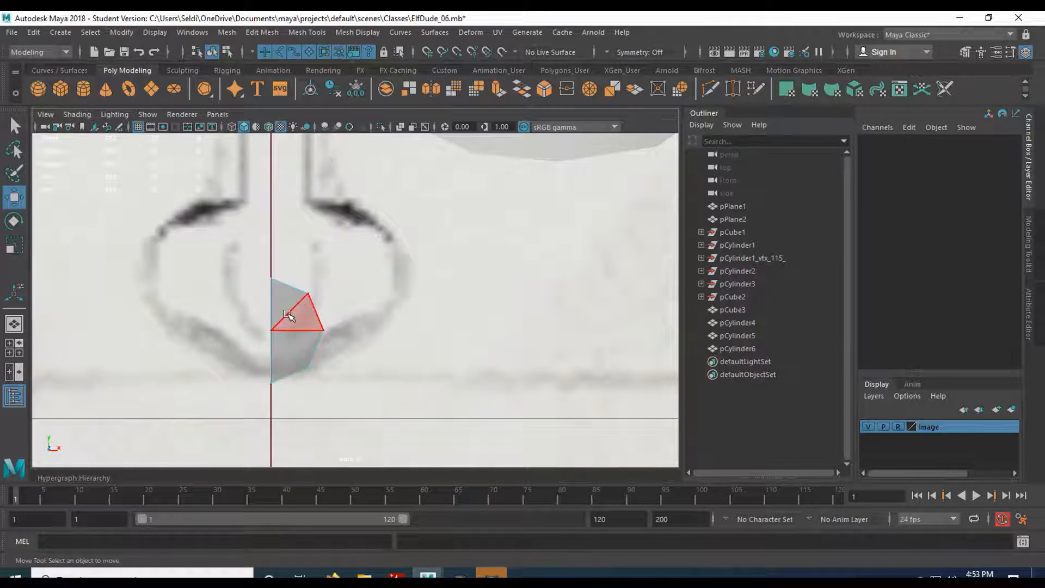
In the side view, move the half-cylinder forward to Translate Z 16.099 onto the nose tip.
key(space)
key(space)
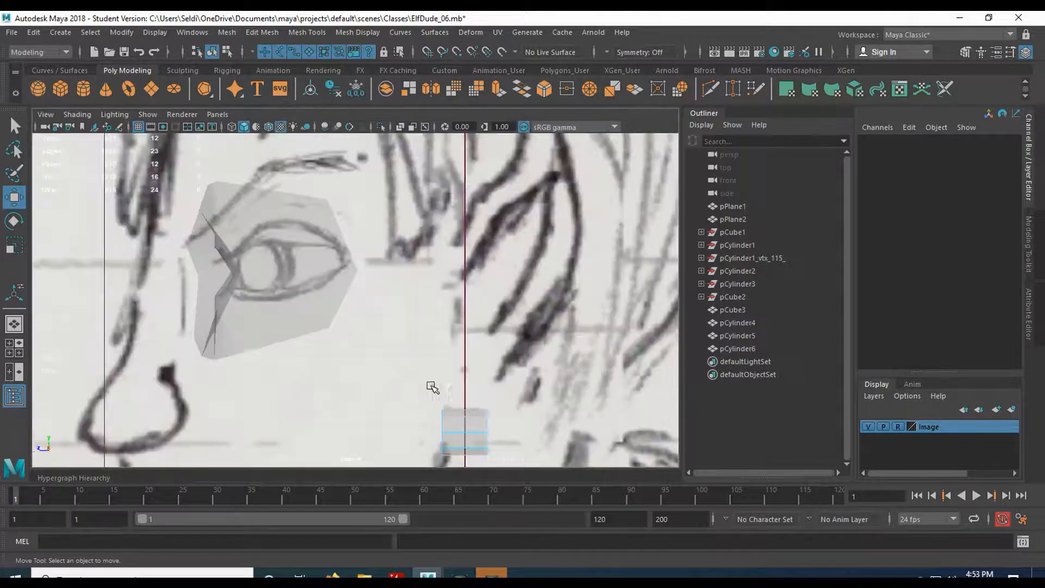
alt+middle_drag(240, 401, 299, 269)
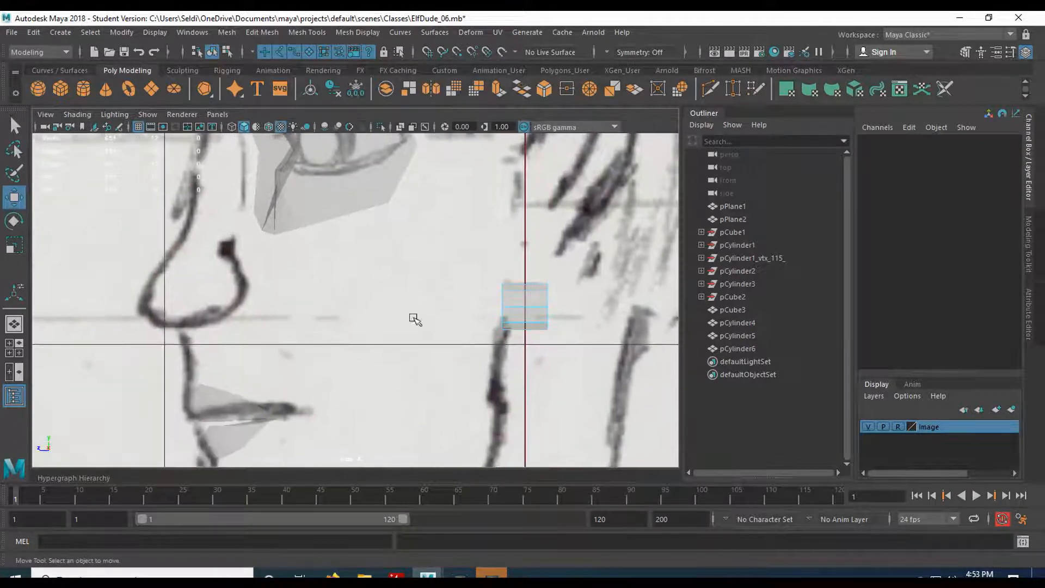
right_drag(522, 309, 578, 189)
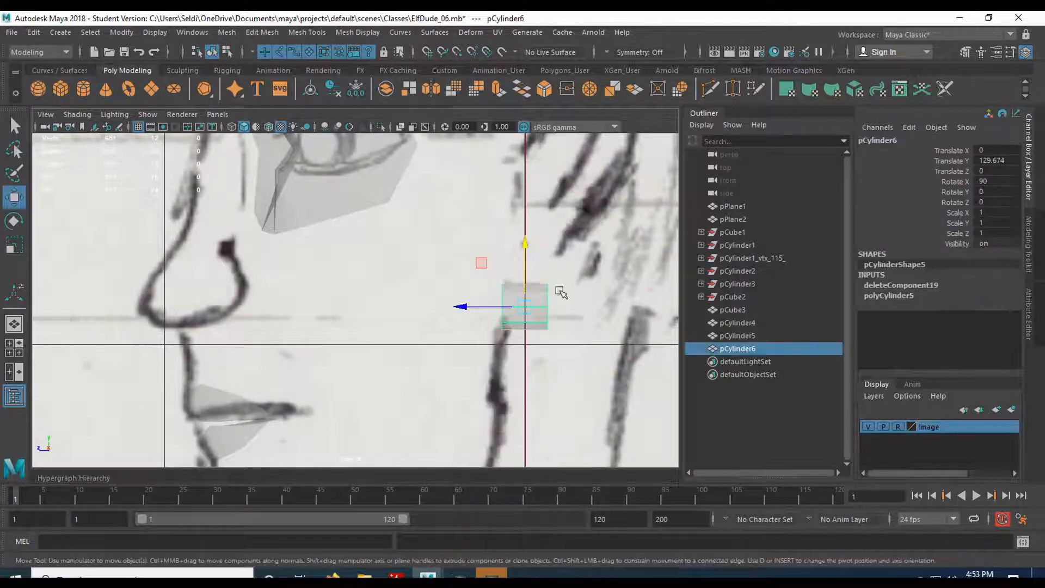
drag(457, 306, 96, 299)
right_drag(217, 207, 220, 253)
drag(165, 261, 217, 353)
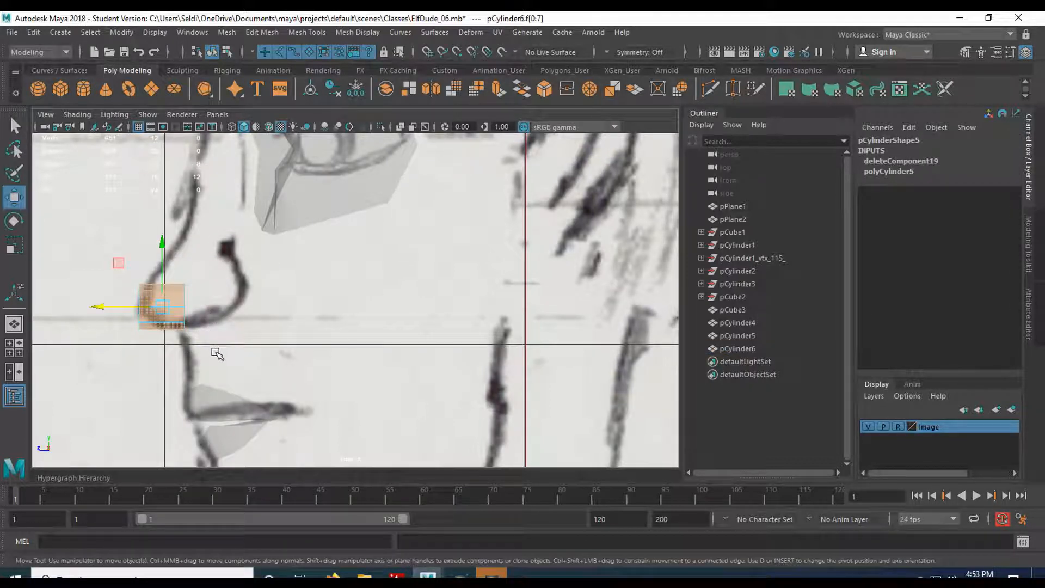
click(217, 355)
key(space)
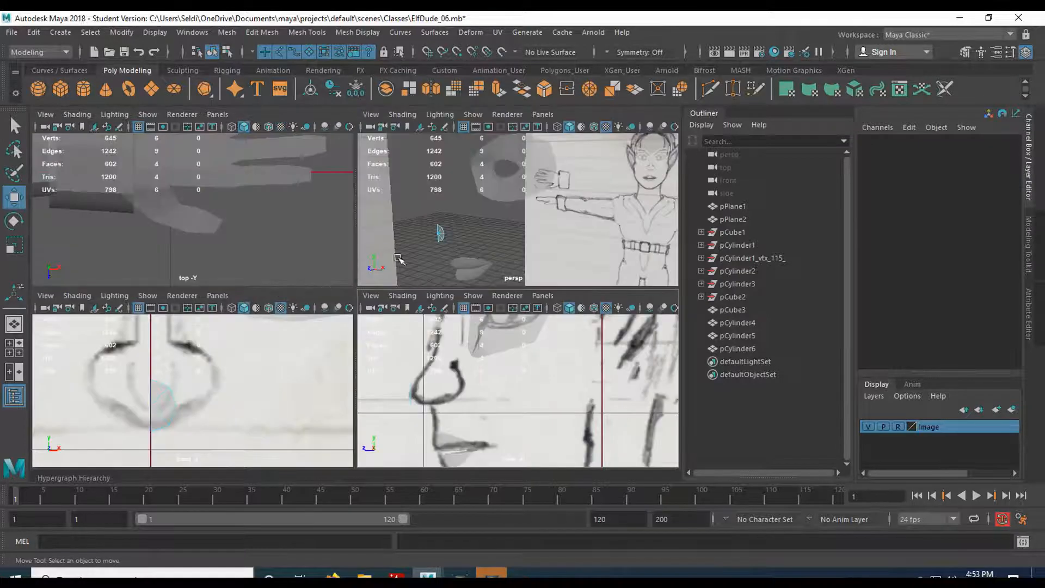
Push the half-cylinder's outer-edge vertices forward along the nose in the side view.
key(space)
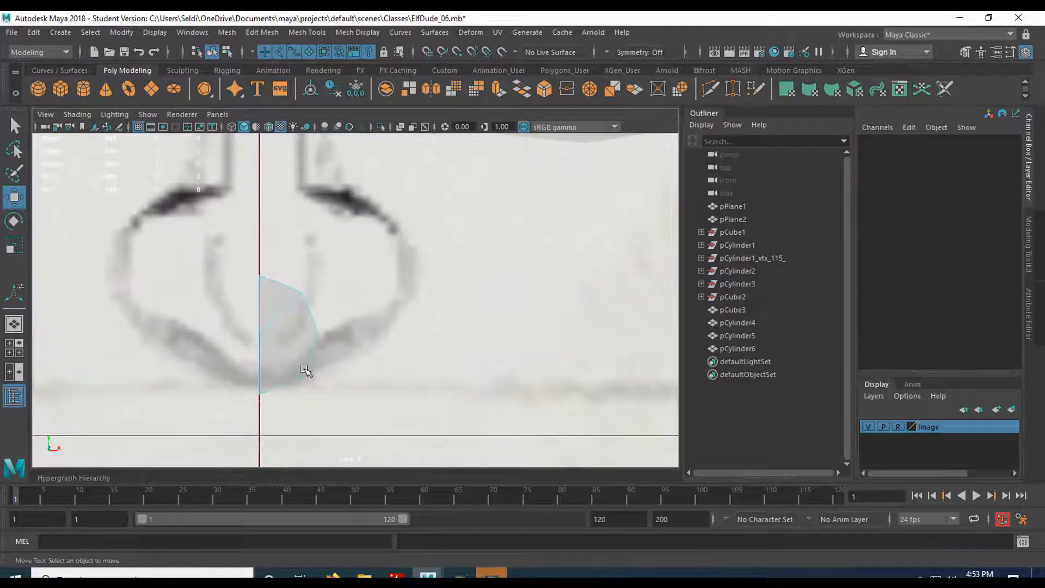
scroll(304, 373, up, 2)
scroll(325, 416, down, 4)
alt+middle_drag(324, 415, 329, 379)
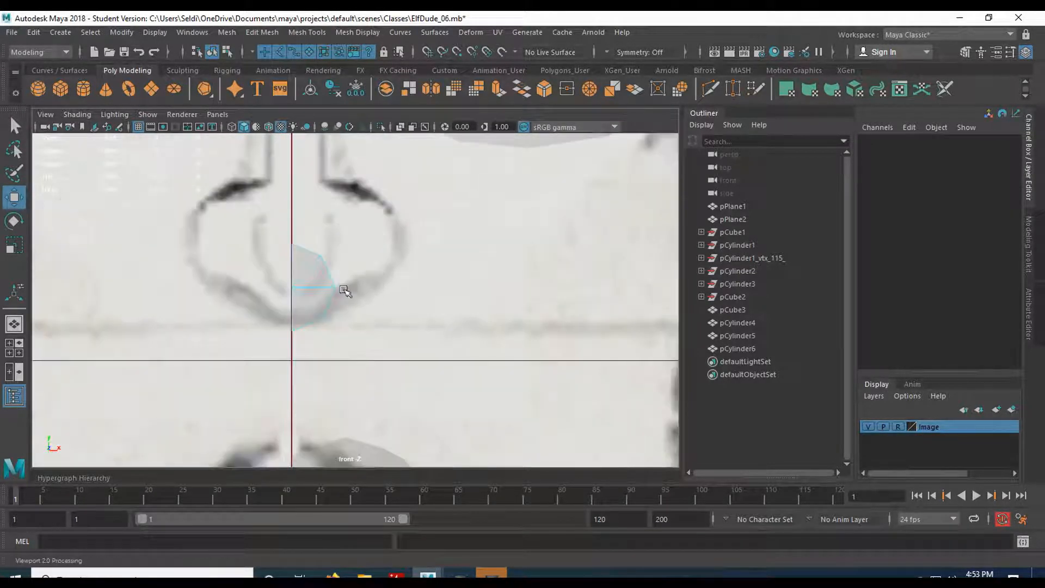
right_drag(366, 207, 297, 210)
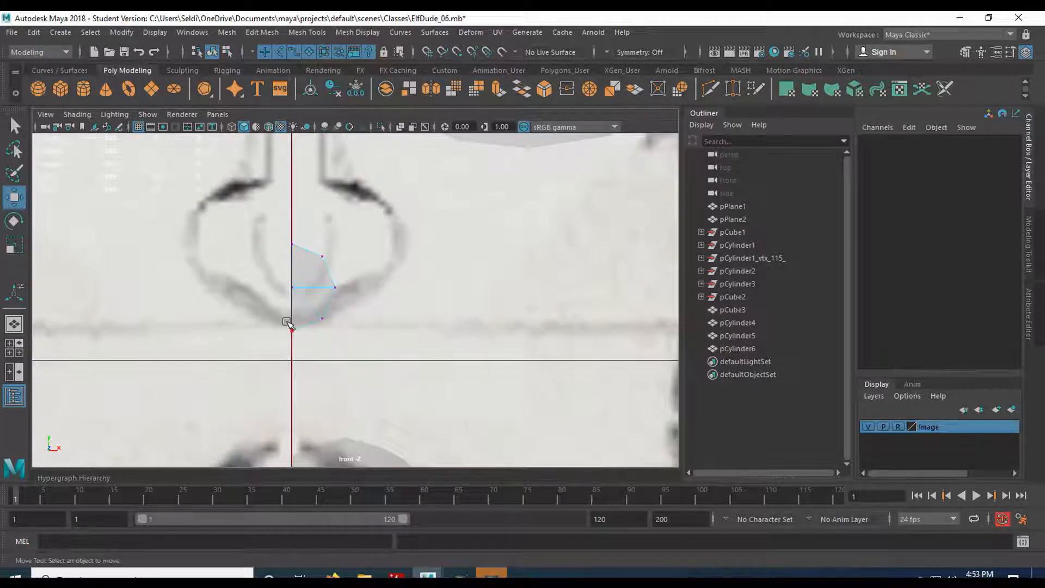
click(305, 334)
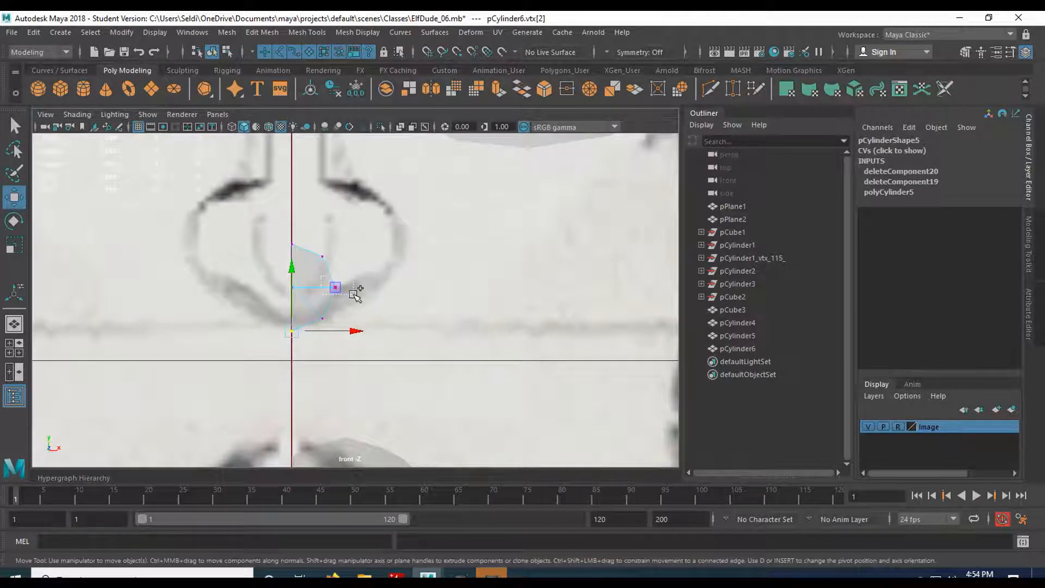
shift+click(337, 287)
key(space)
key(space)
scroll(326, 364, up, 2)
alt+middle_drag(199, 338, 368, 309)
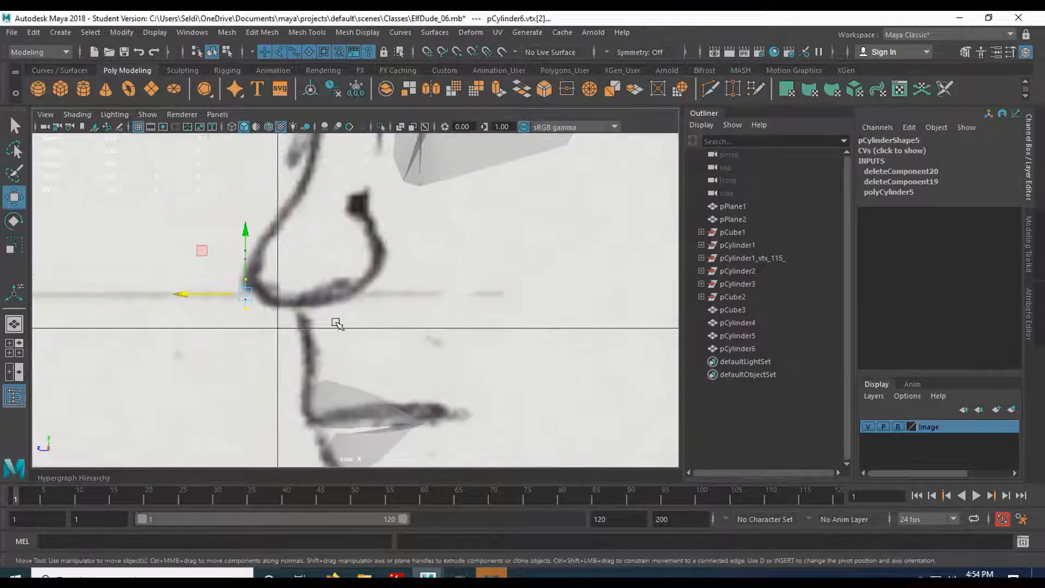
drag(187, 291, 240, 290)
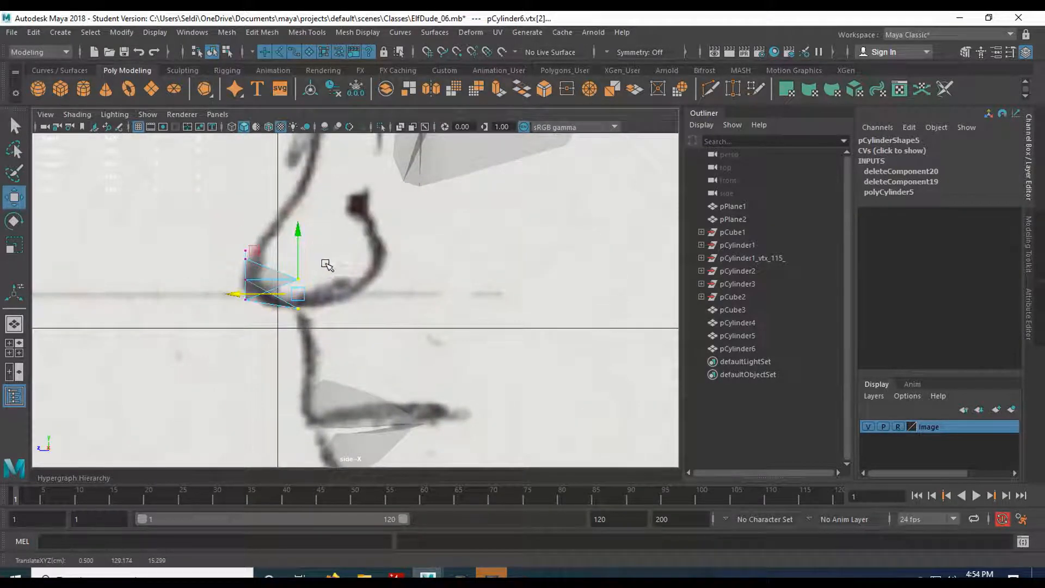
mouse_move(284, 284)
mouse_down()
mouse_move(252, 280)
mouse_move(305, 281)
mouse_up()
click(246, 299)
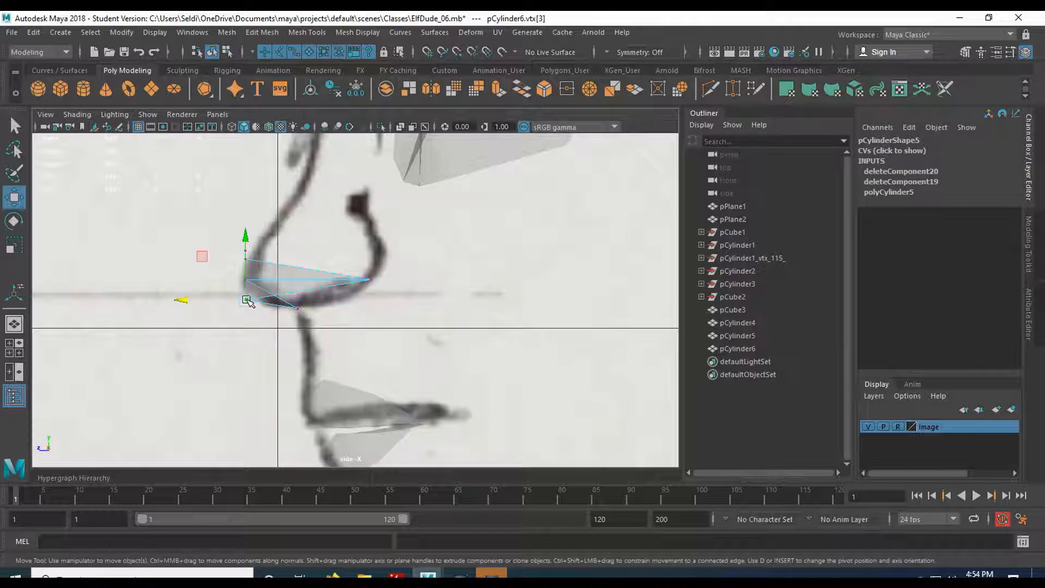
drag(177, 299, 263, 317)
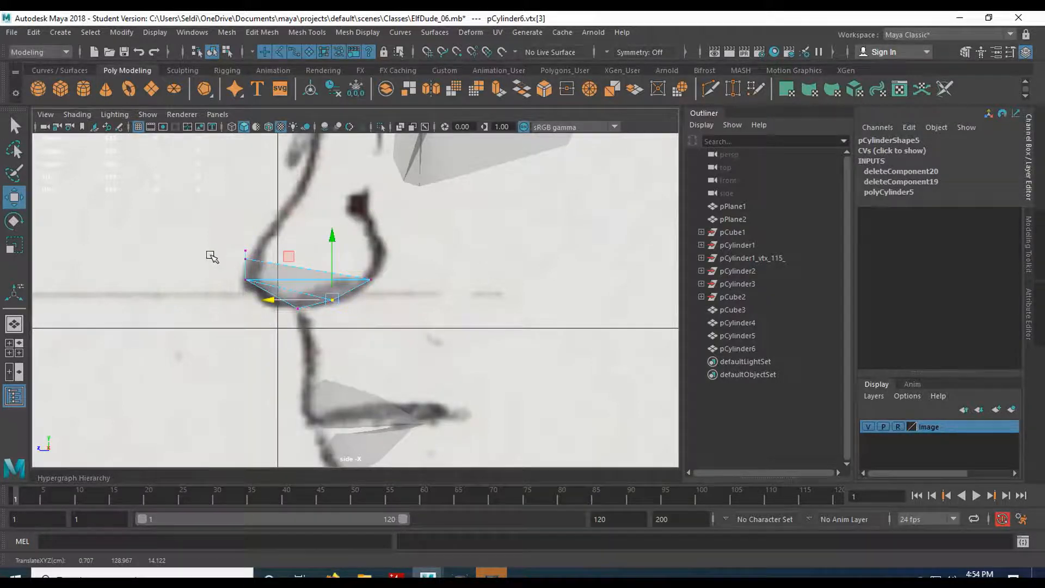
Pull the front-view vertices out to trace the sketched nose outline, then orbit to inspect.
key(space)
key(space)
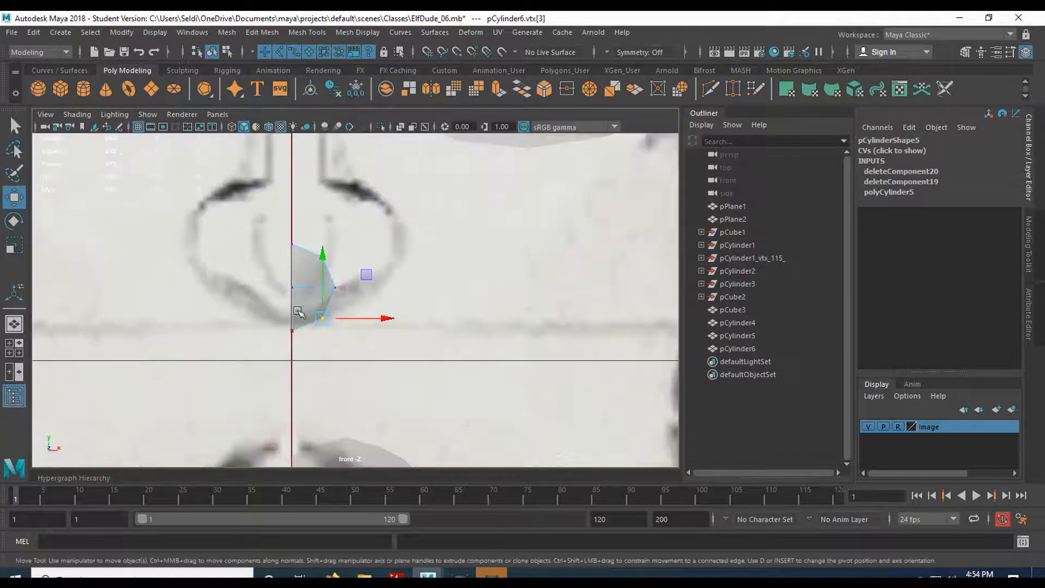
drag(318, 249, 369, 191)
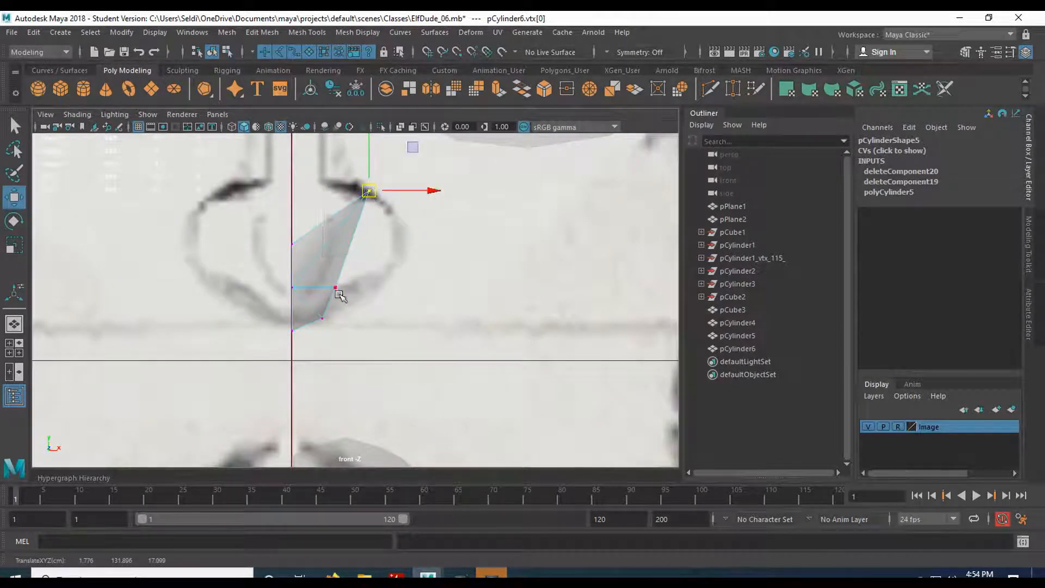
drag(359, 298, 392, 263)
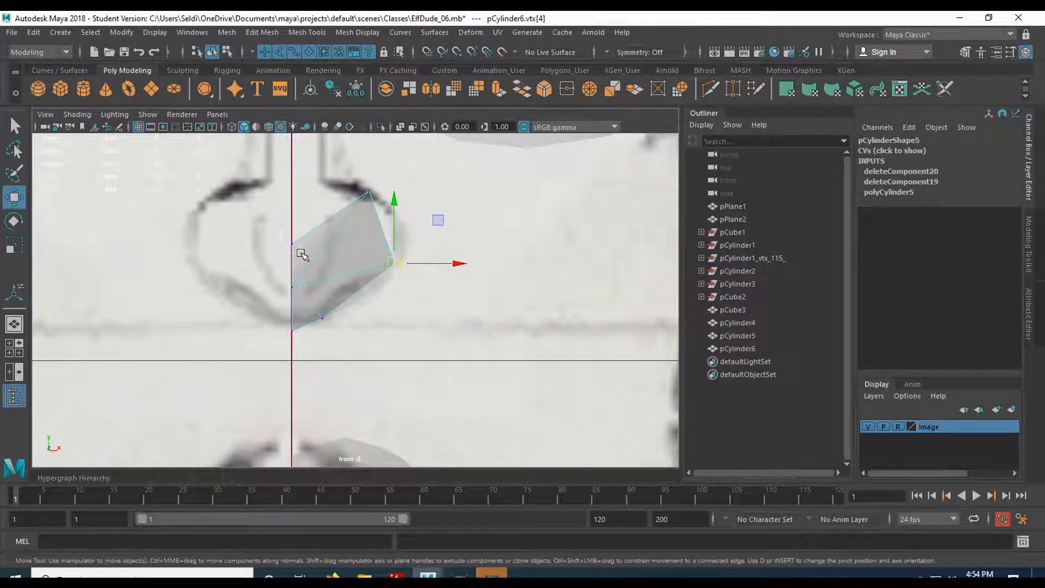
click(290, 253)
drag(292, 245, 245, 220)
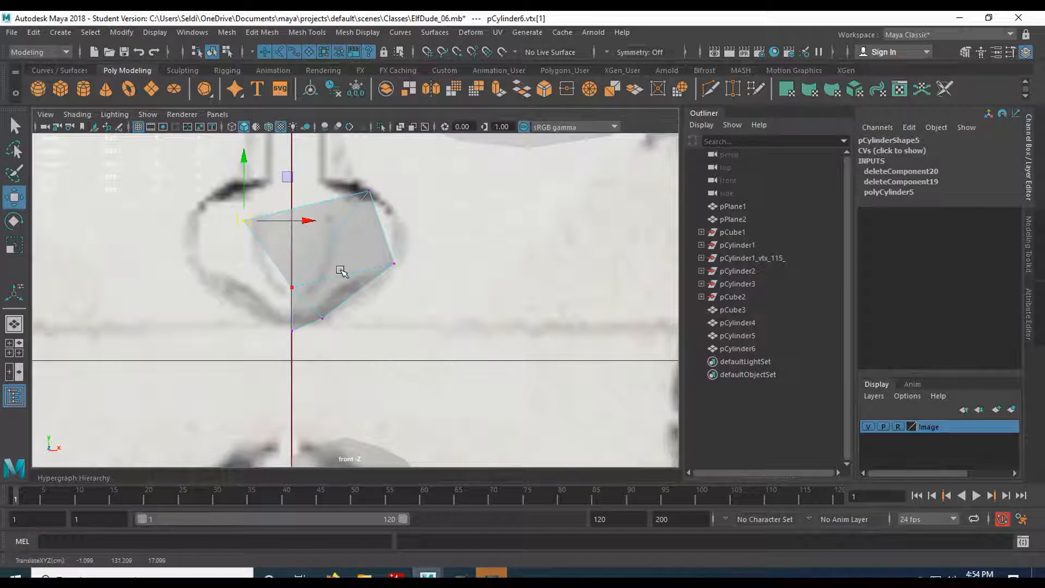
key(ctrl+z)
drag(293, 183, 302, 117)
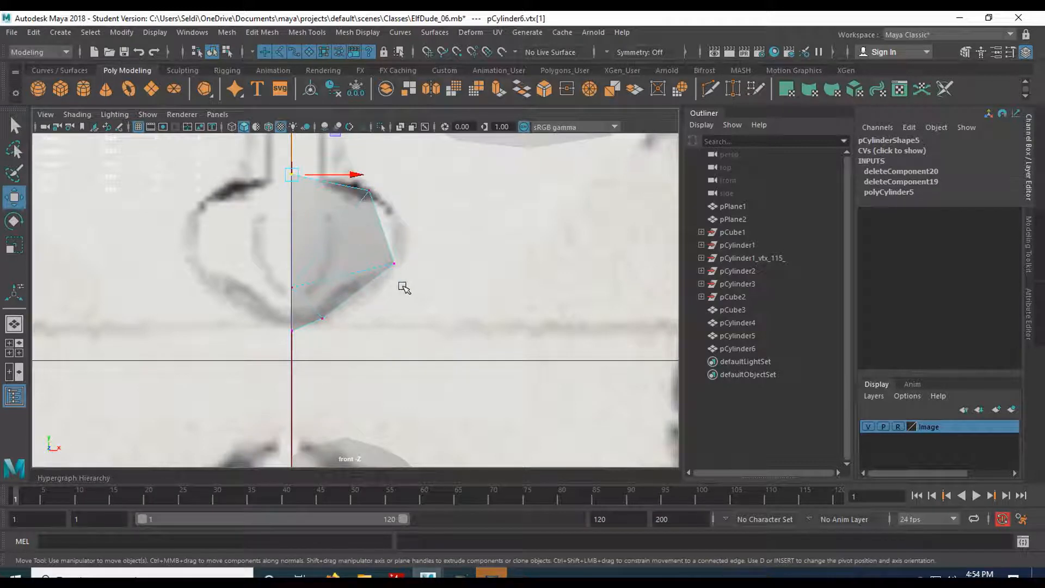
key(space)
key(space)
alt+drag(256, 383, 381, 294)
alt+drag(246, 296, 271, 284)
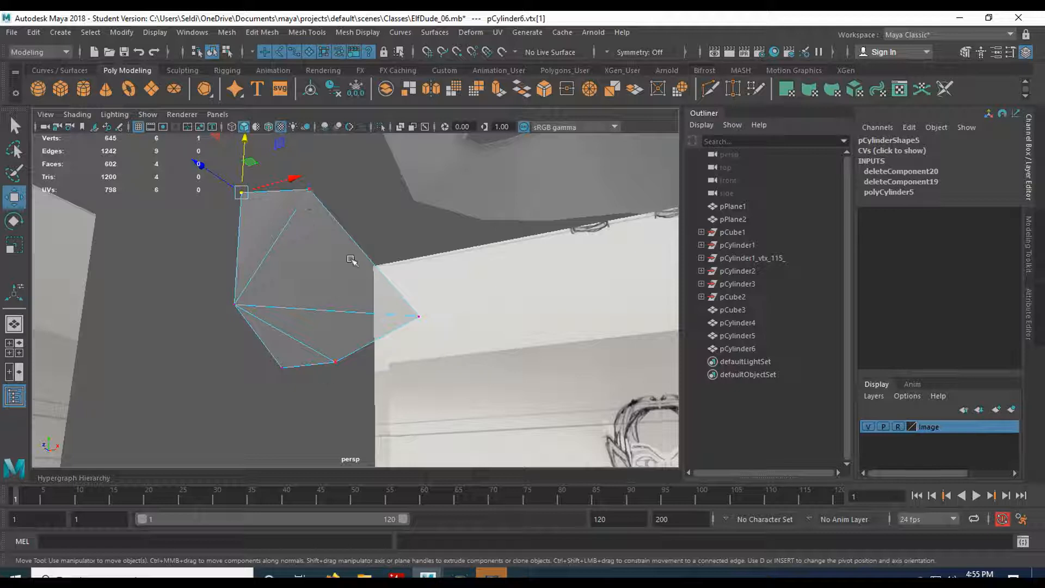
Cut a new edge with Multi-Cut from the top vertex to the lower vertex.
click(708, 90)
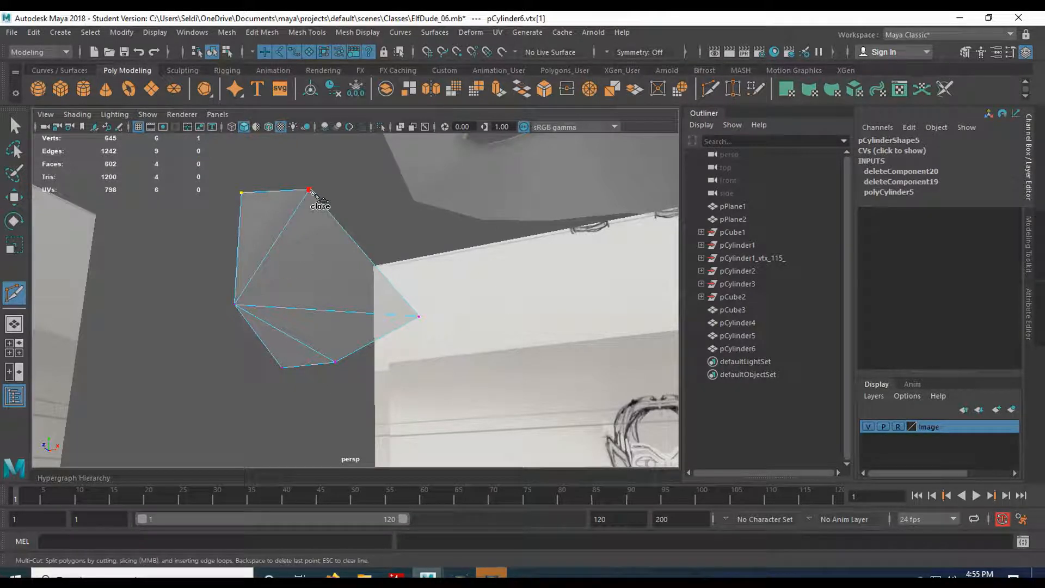
click(310, 191)
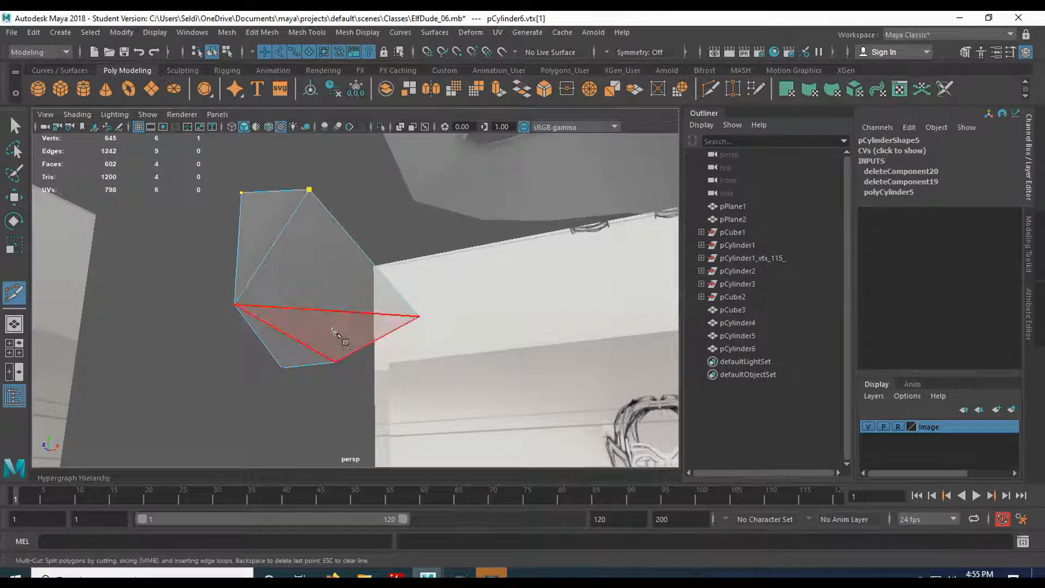
click(335, 362)
key(Return)
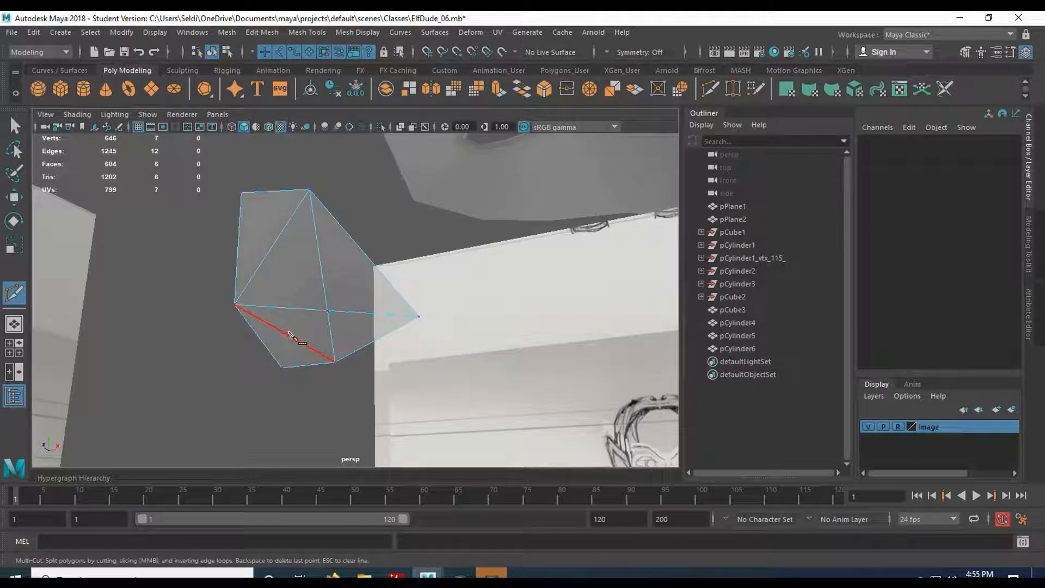
alt+drag(296, 324, 258, 346)
alt+drag(335, 309, 387, 315)
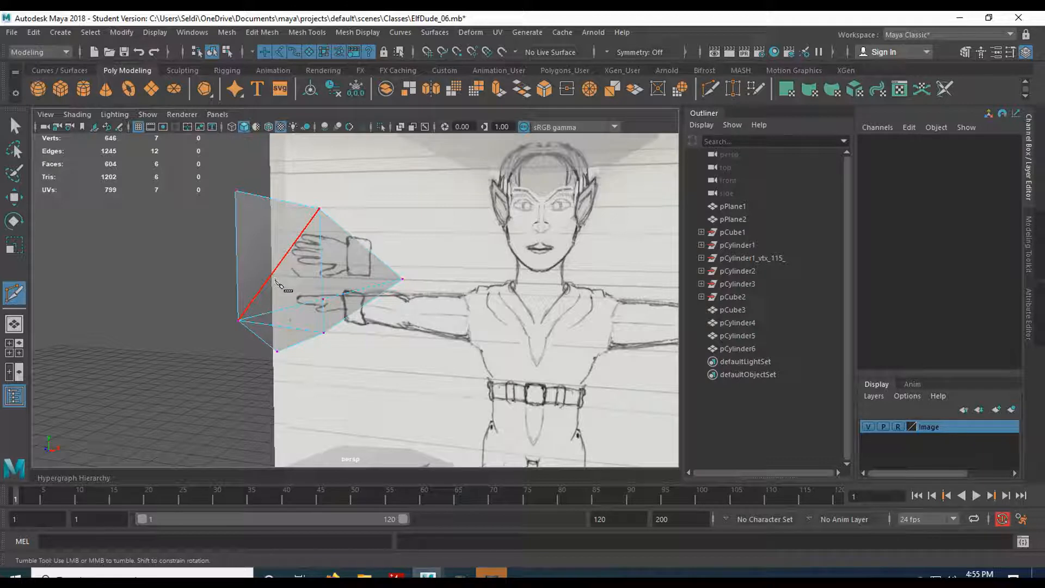
Delete the two unwanted leftover edges, leaving the mesh at 7 vertices and 4 faces.
key(q)
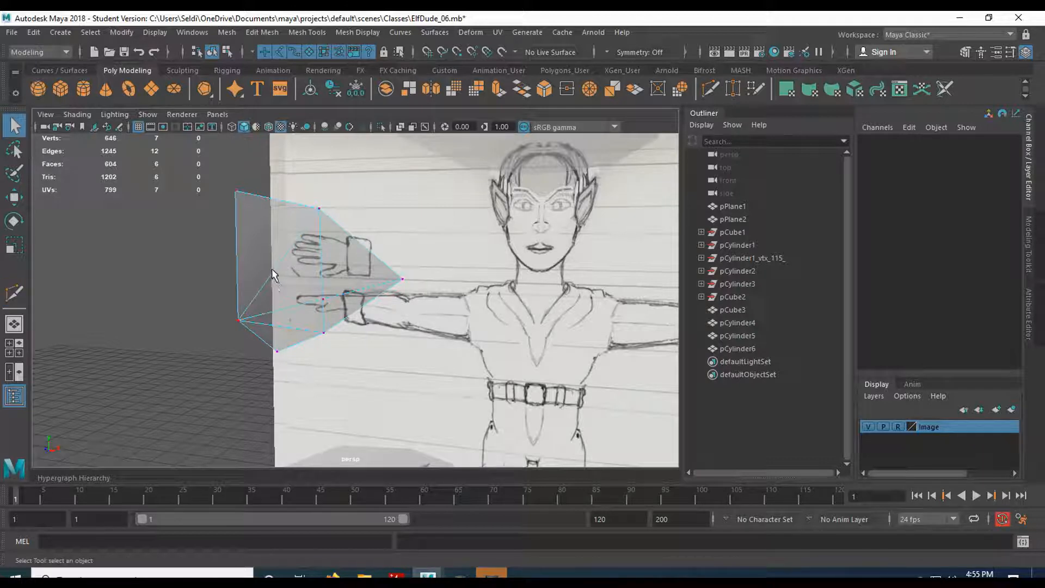
right_drag(272, 270, 275, 173)
click(282, 266)
key(Delete)
click(302, 323)
key(Delete)
mouse_move(307, 305)
alt+mouse_down()
mouse_move(320, 247)
mouse_move(290, 265)
mouse_move(291, 298)
alt+mouse_up()
right_drag(327, 207, 261, 207)
Slide the nose's lower and top vertices along Z in the side view to match the profile sketch.
click(332, 311)
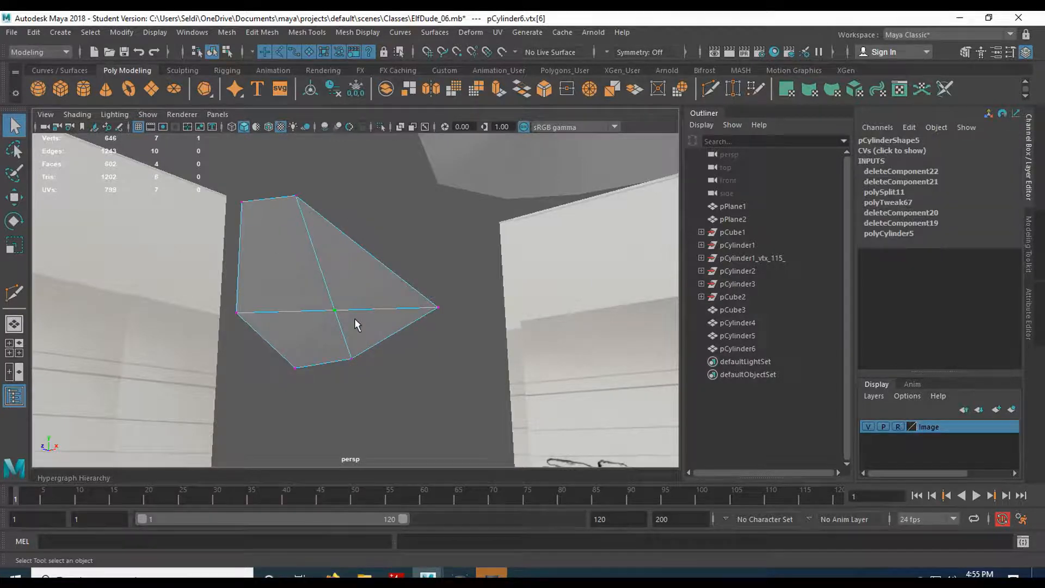
key(space)
key(space)
scroll(282, 348, up, 1)
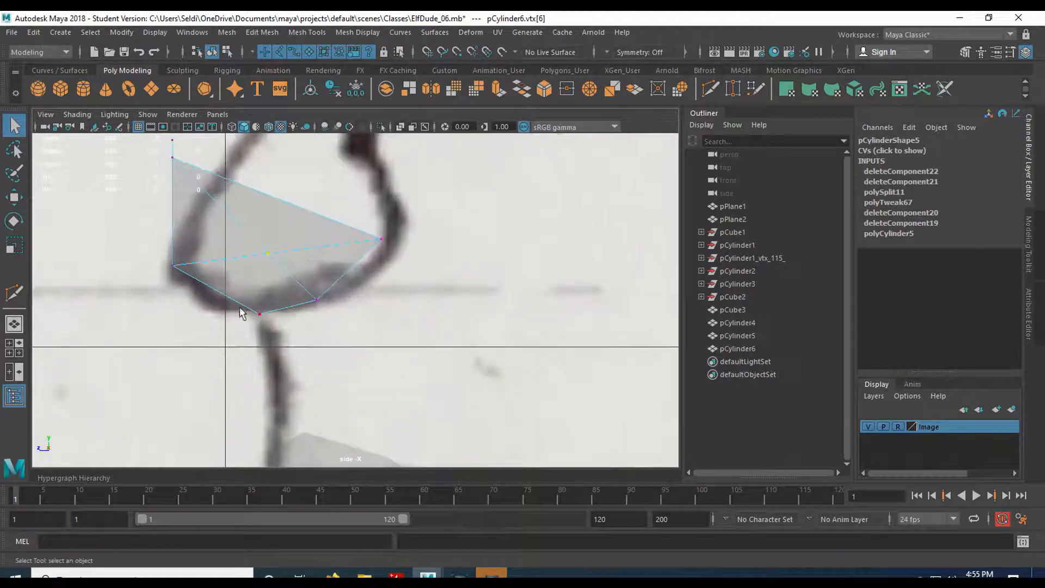
alt+middle_drag(252, 317, 302, 384)
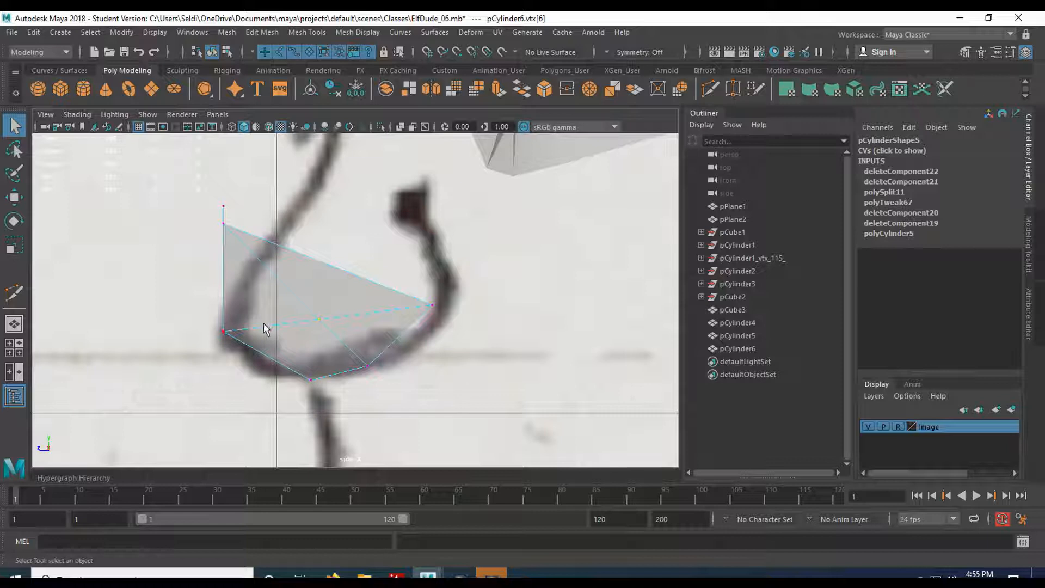
key(e)
key(w)
drag(298, 324, 211, 328)
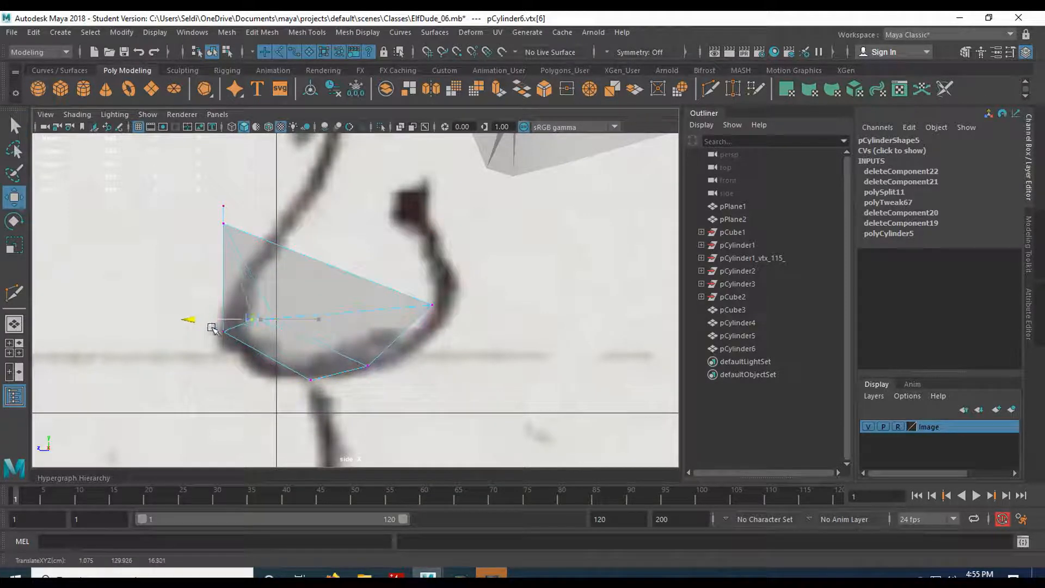
click(223, 223)
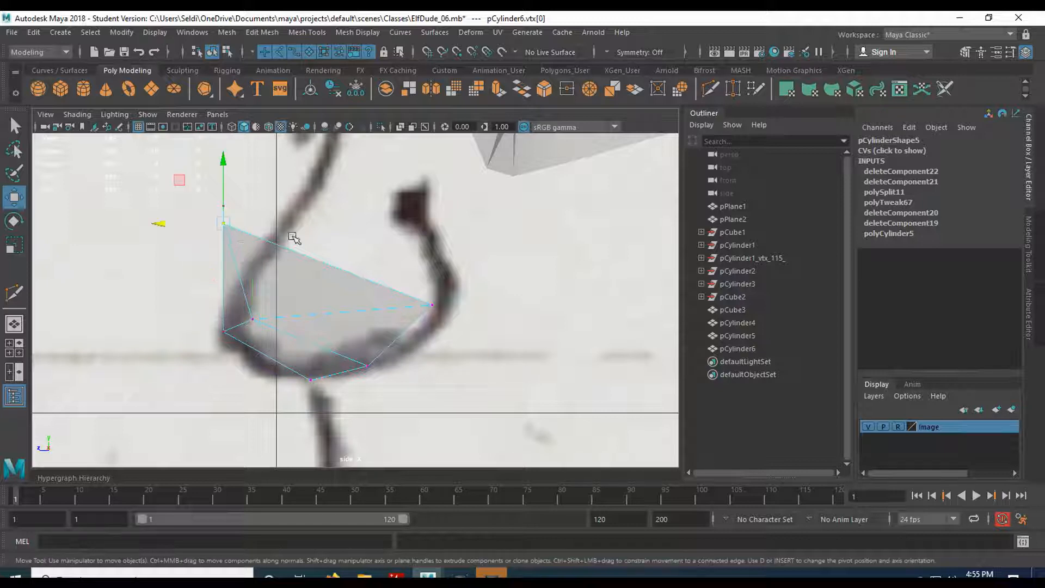
drag(179, 223, 307, 209)
drag(204, 193, 276, 209)
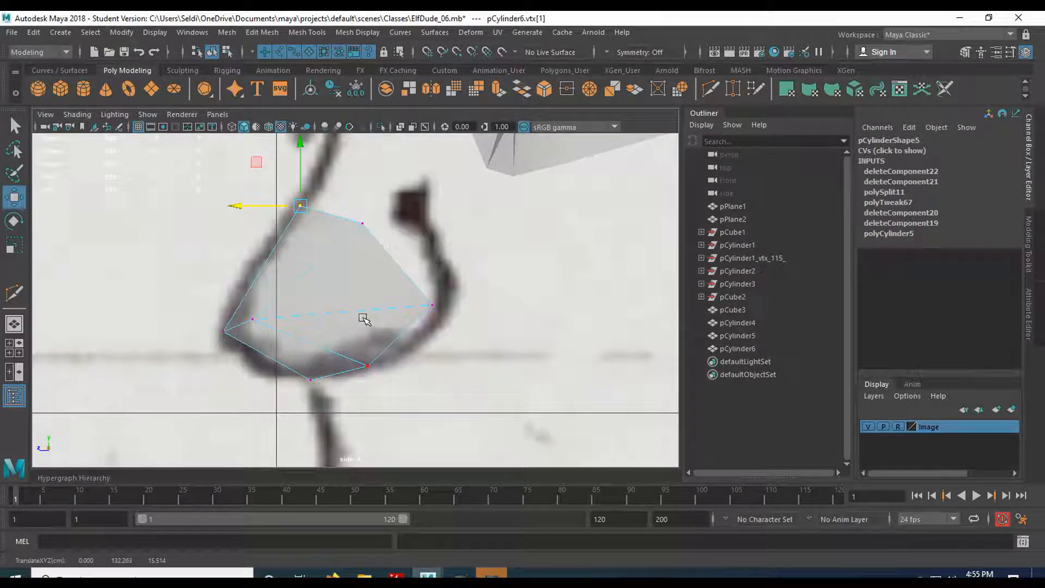
key(space)
key(space)
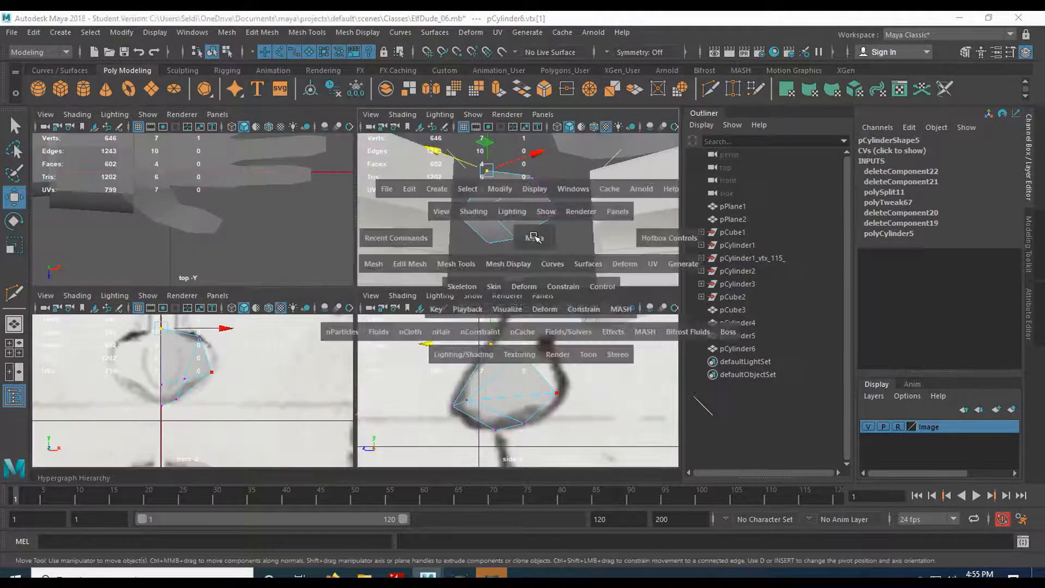
key(space)
key(space)
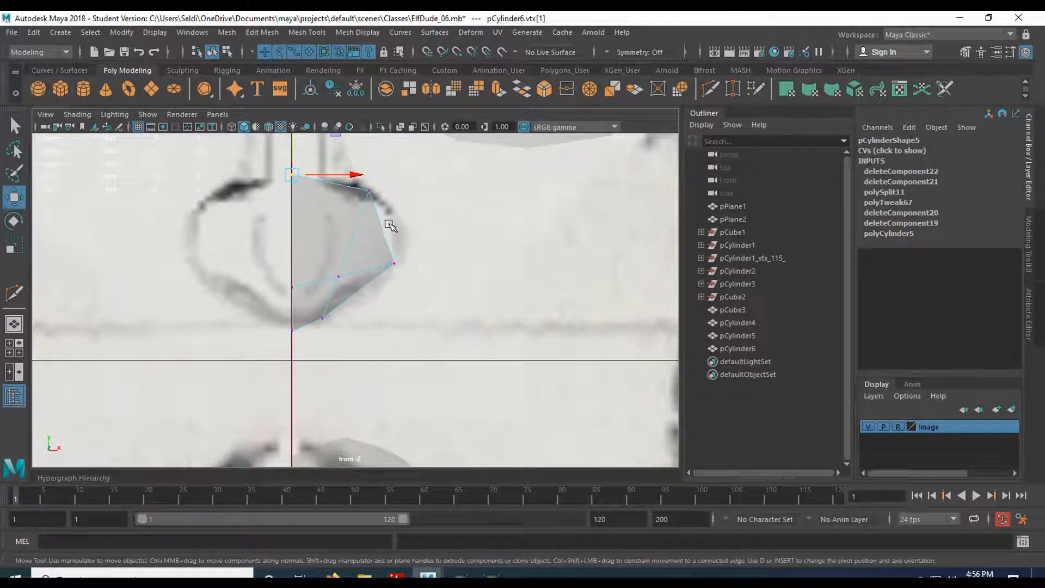
Add another Multi-Cut edge across the nose mesh and shift the new vertex into place.
click(713, 93)
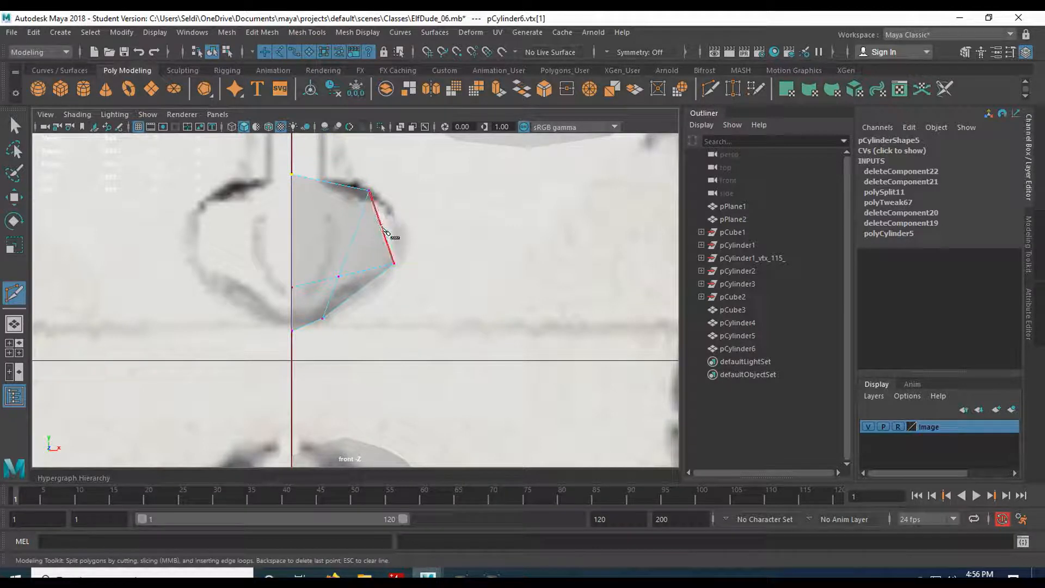
click(382, 226)
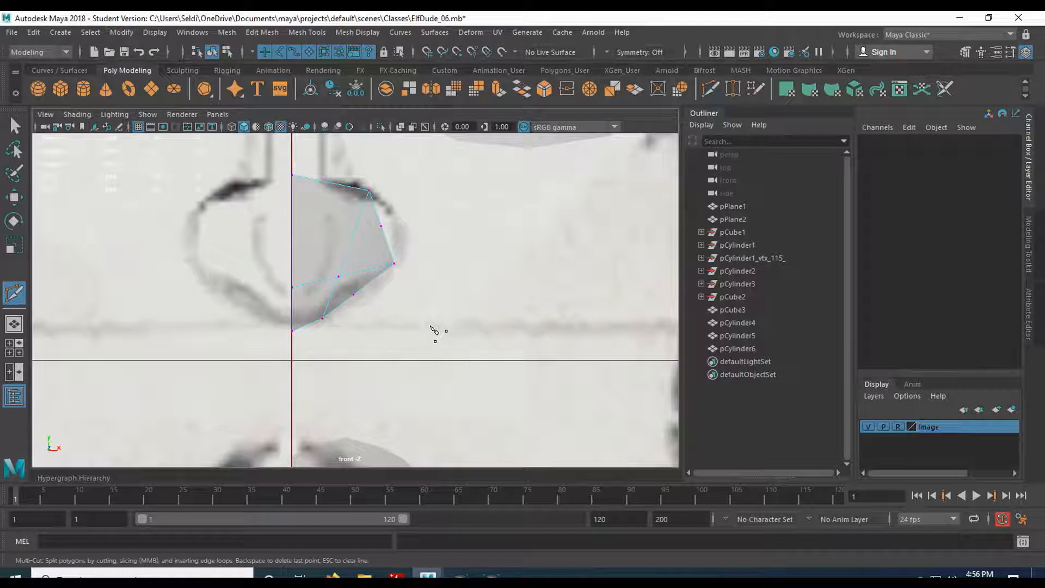
key(q)
mouse_move(351, 296)
mouse_down()
mouse_move(378, 309)
mouse_move(369, 304)
mouse_up()
key(w)
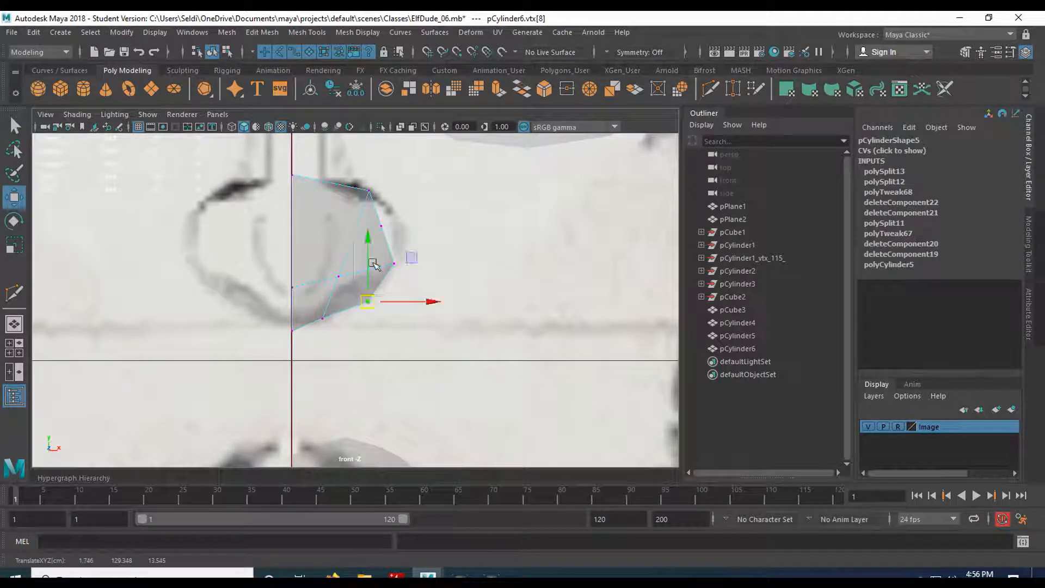
Adjust the upper, right and middle vertices so the outline hugs the sketched nostril curve.
click(369, 190)
drag(369, 190, 350, 180)
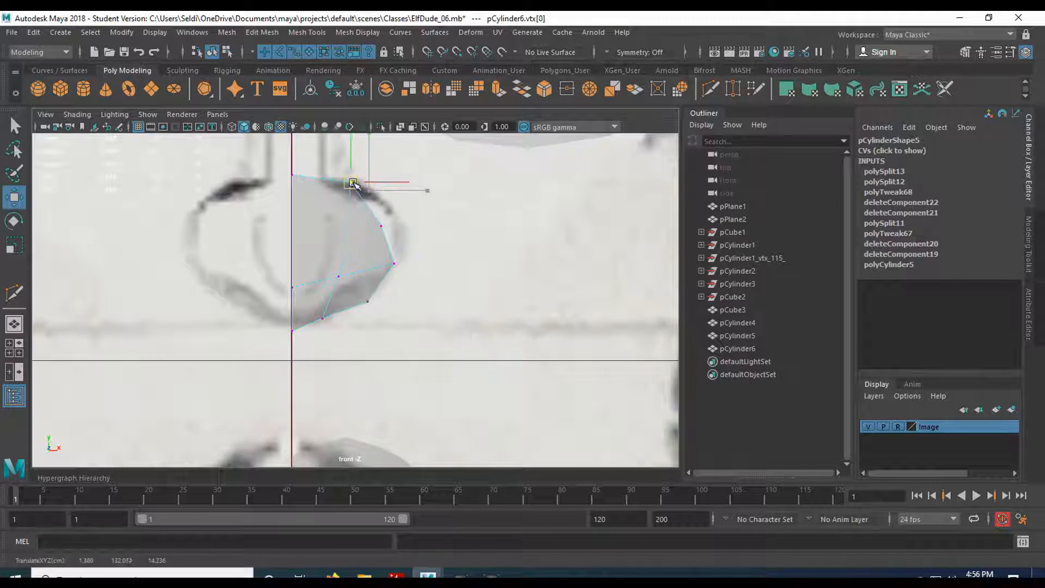
click(381, 226)
drag(381, 226, 392, 213)
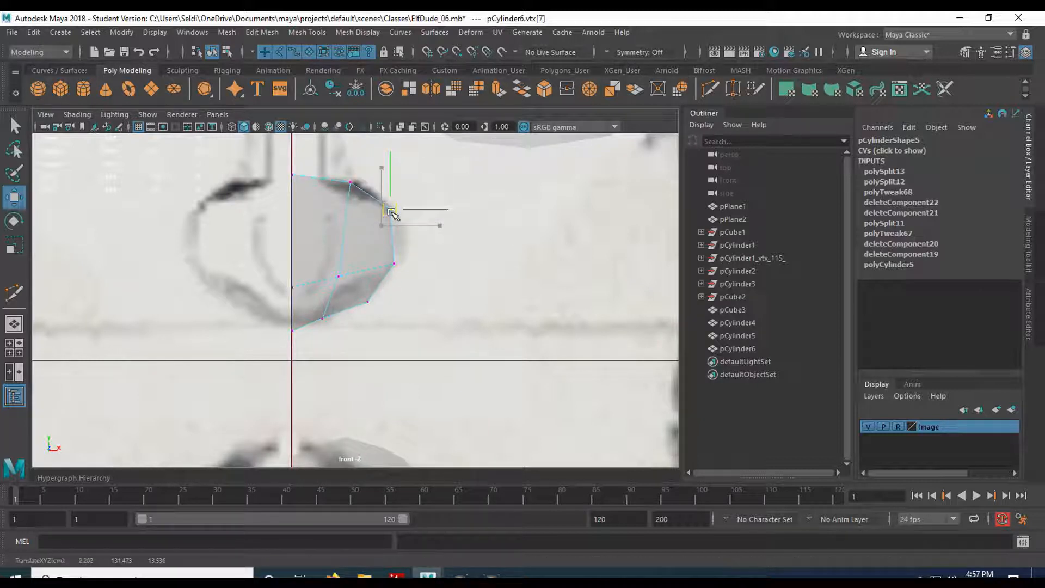
drag(311, 259, 338, 276)
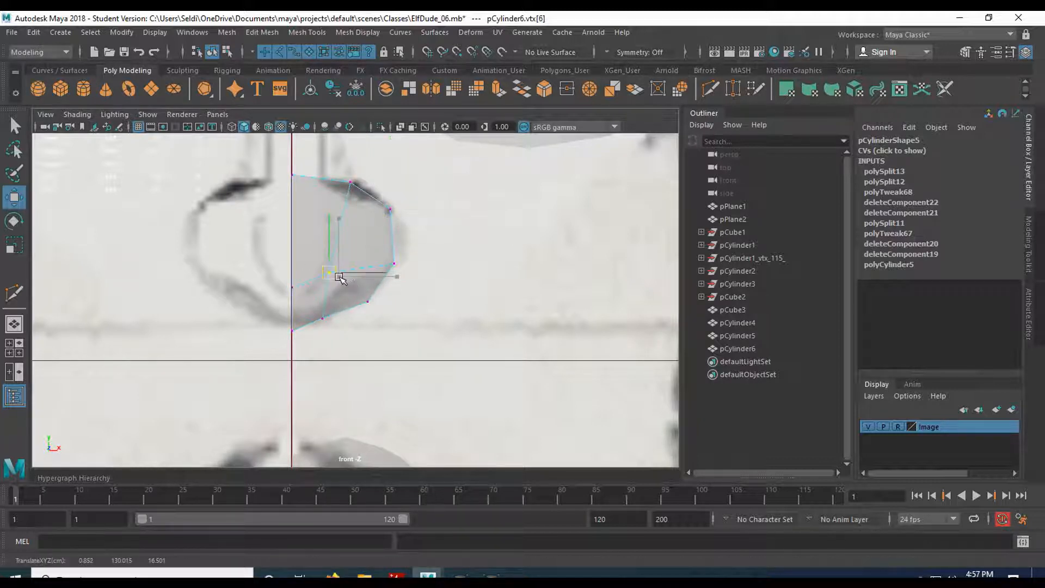
click(350, 182)
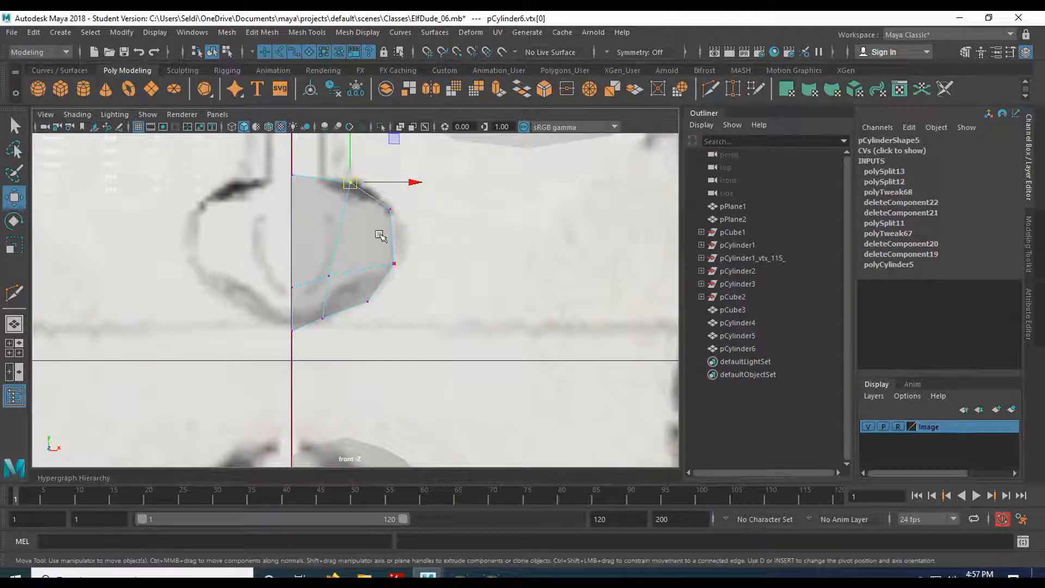
drag(349, 182, 321, 184)
click(329, 276)
key(space)
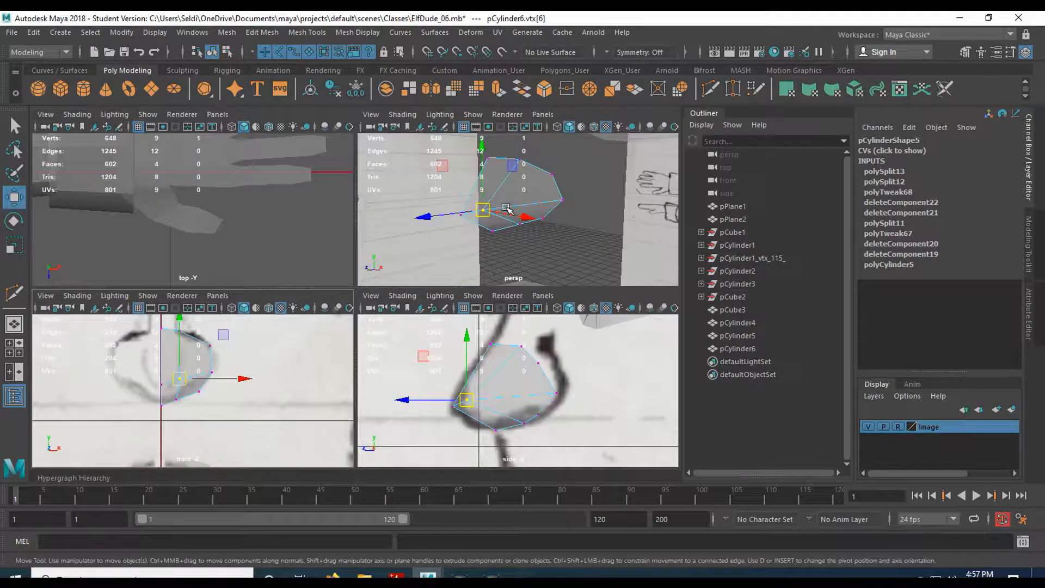
Select the top edge of the nose mesh in the perspective view.
key(space)
alt+drag(423, 274, 406, 236)
right_drag(377, 243, 370, 178)
click(364, 228)
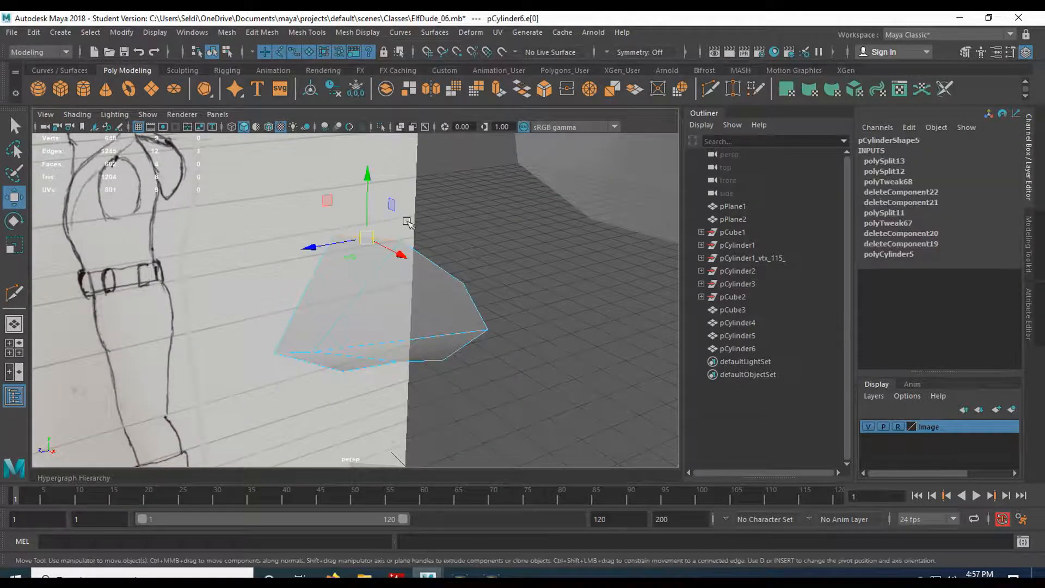
key(space)
key(space)
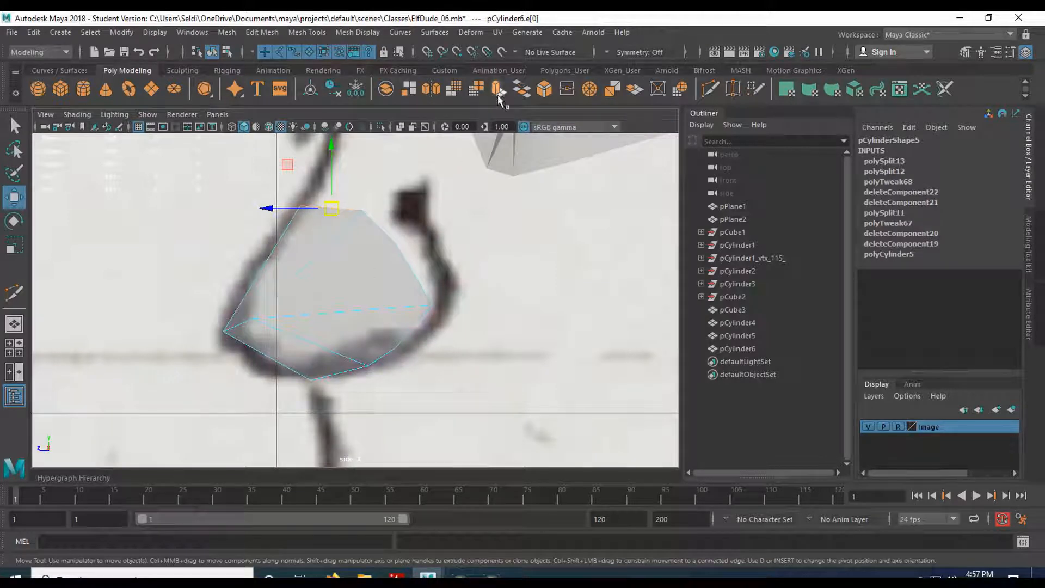
Extrude the top edge upward into a bridge strip reaching toward the eyes in the side view.
key(ctrl+e)
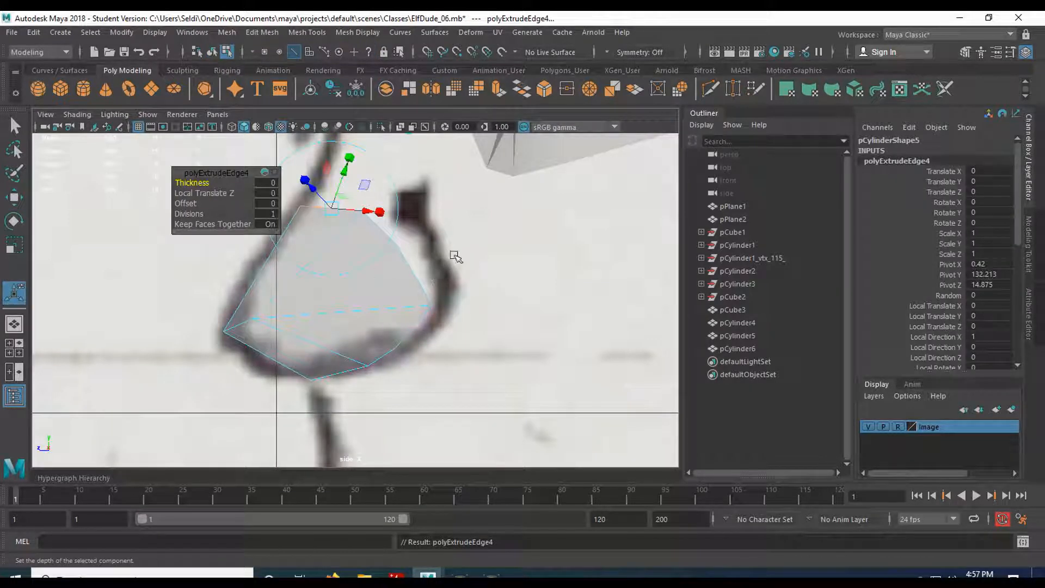
alt+middle_drag(439, 227, 438, 355)
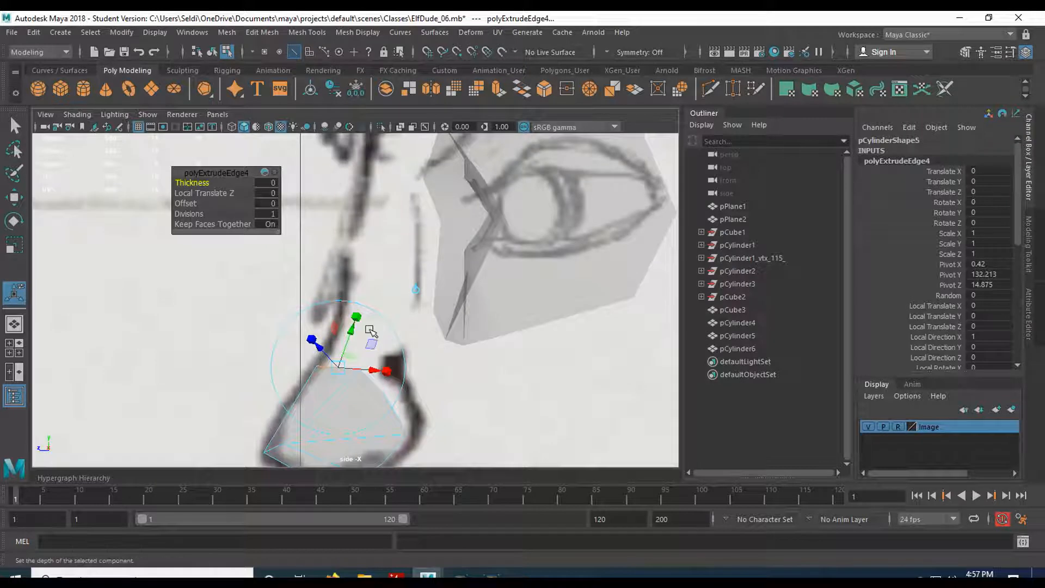
drag(349, 325, 396, 215)
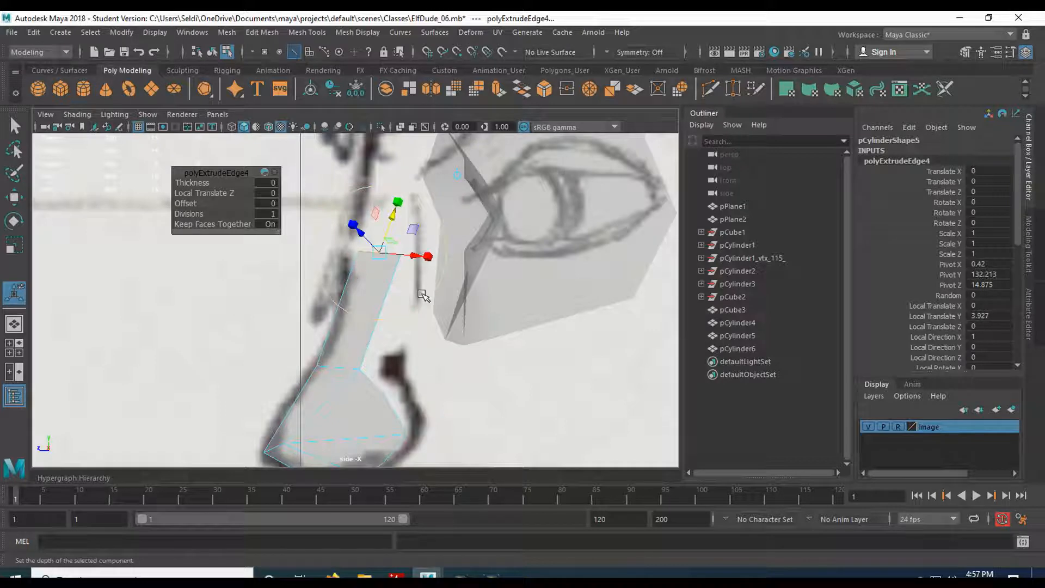
key(w)
alt+middle_drag(413, 234, 380, 311)
scroll(395, 306, down, 2)
drag(346, 321, 360, 262)
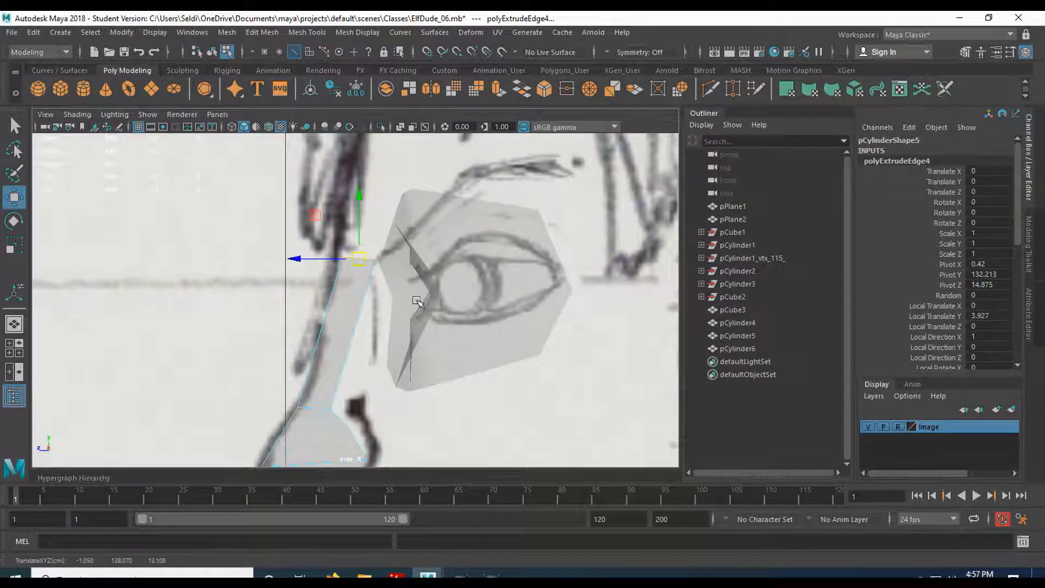
alt+middle_drag(416, 323, 401, 284)
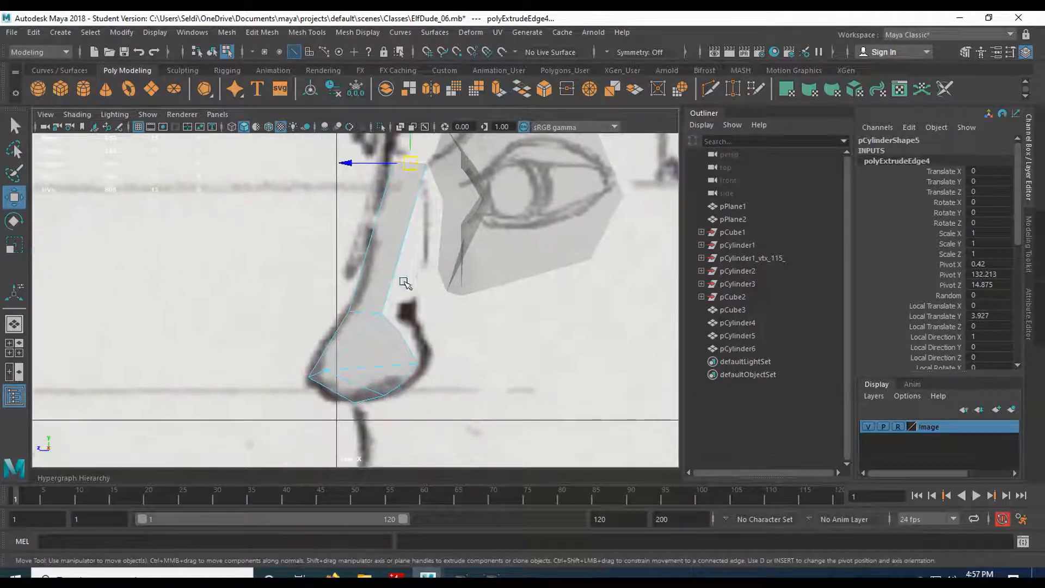
key(space)
key(space)
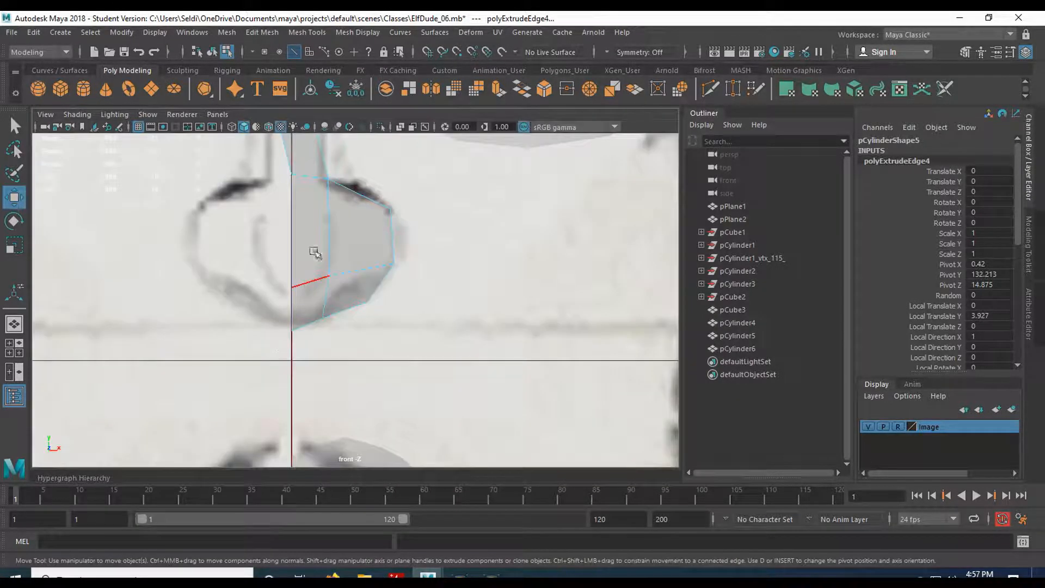
In the front view, move the bridge's top vertex along X and Y to line up with the sketched bridge.
alt+middle_drag(321, 226, 302, 429)
alt+middle_drag(328, 305, 338, 339)
alt+right_drag(335, 317, 320, 255)
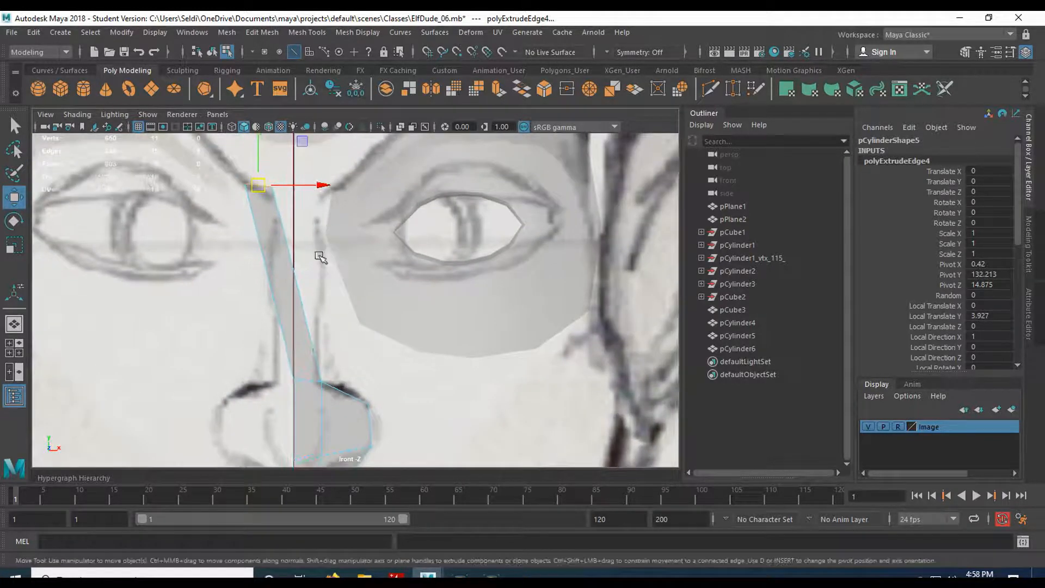
drag(323, 185, 373, 192)
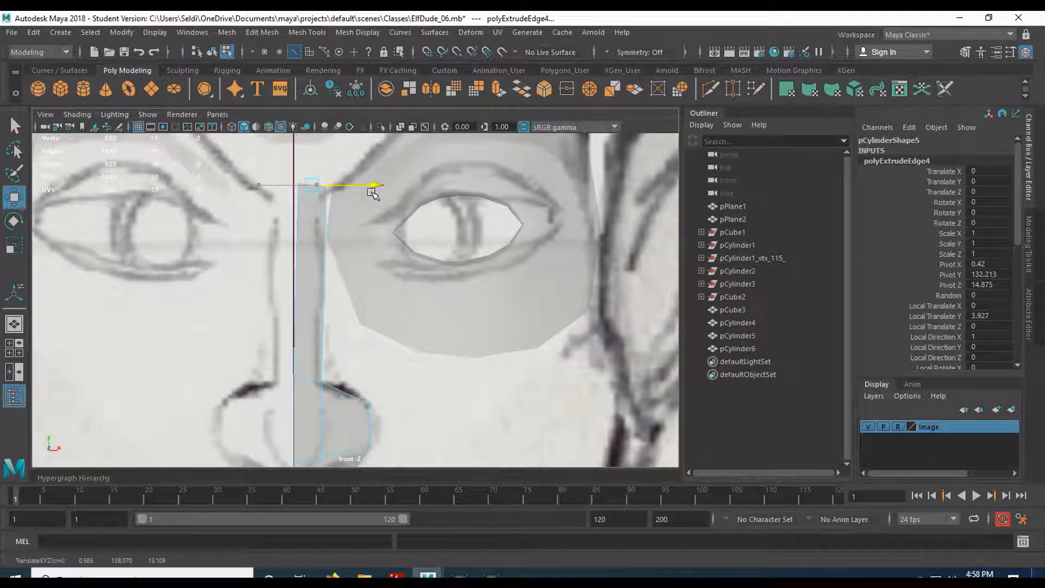
right_drag(308, 207, 264, 205)
click(307, 203)
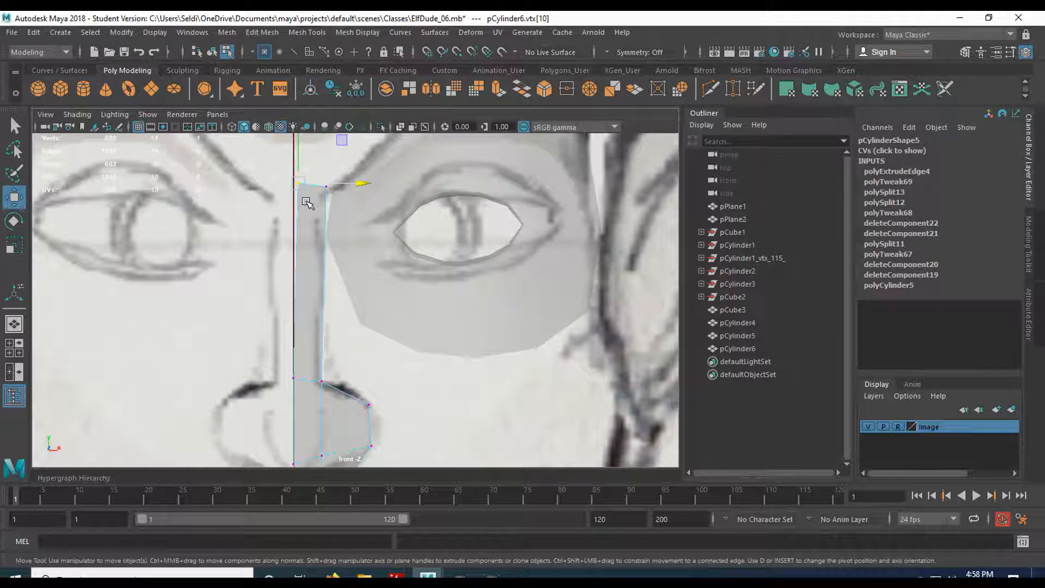
drag(351, 187, 302, 192)
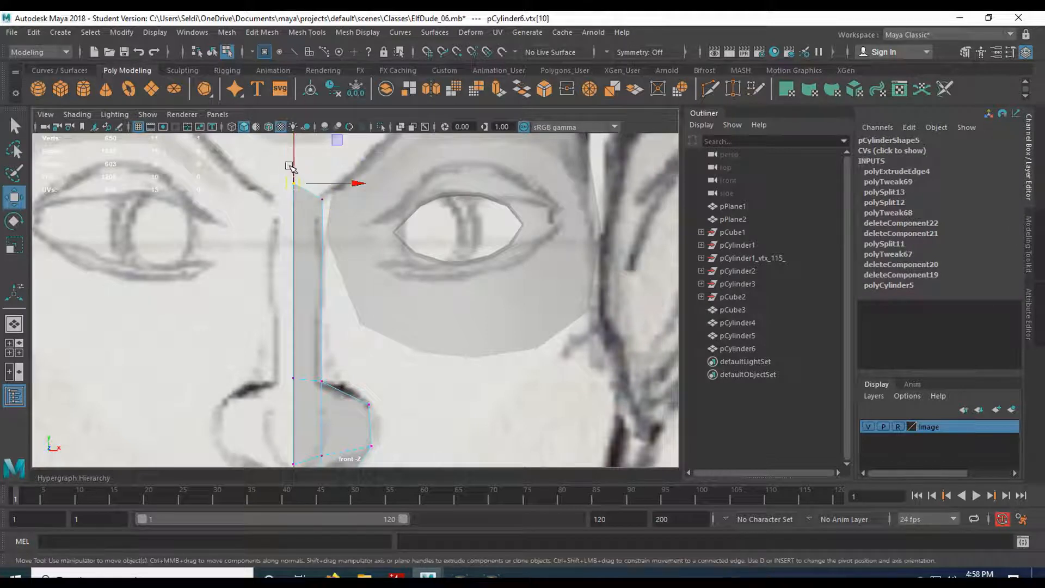
drag(294, 151, 294, 168)
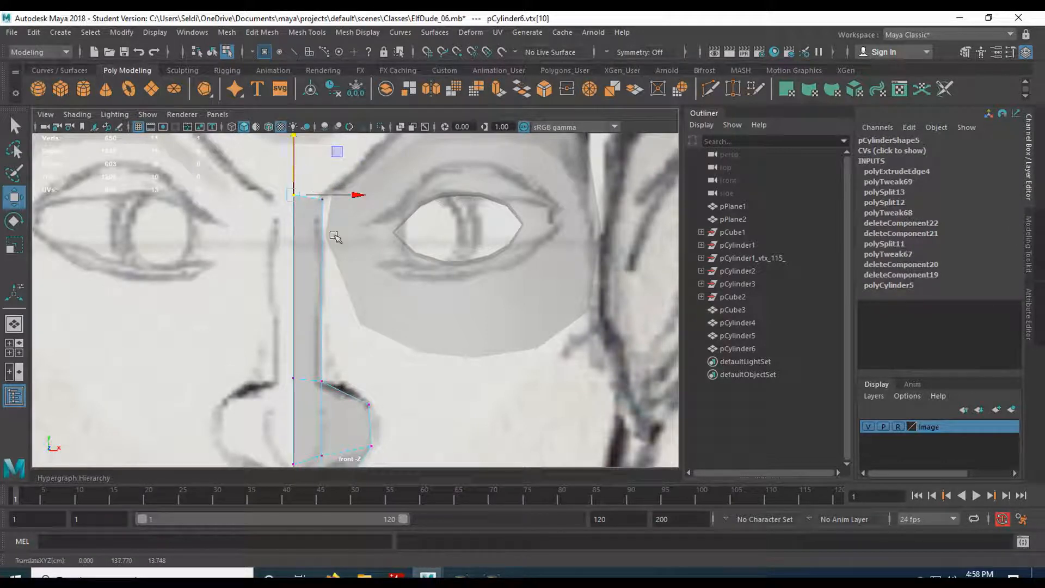
alt+middle_drag(402, 429, 396, 247)
right_drag(345, 207, 345, 173)
Extrude the five nose-tip side and lower edges outward to Local Translate Z 0.631.
click(347, 218)
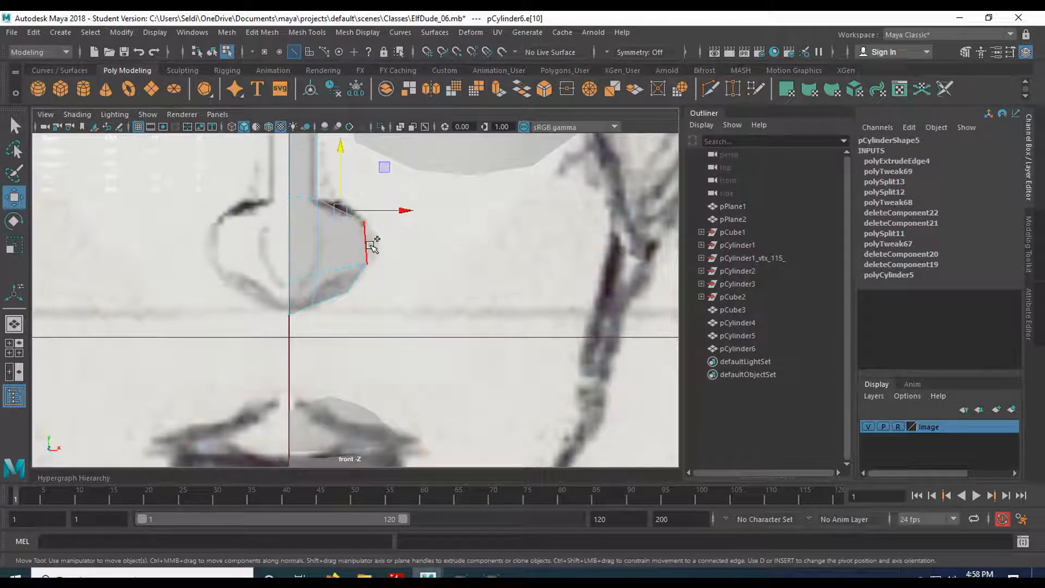
shift+click(369, 245)
shift+click(358, 282)
shift+click(334, 301)
shift+click(312, 309)
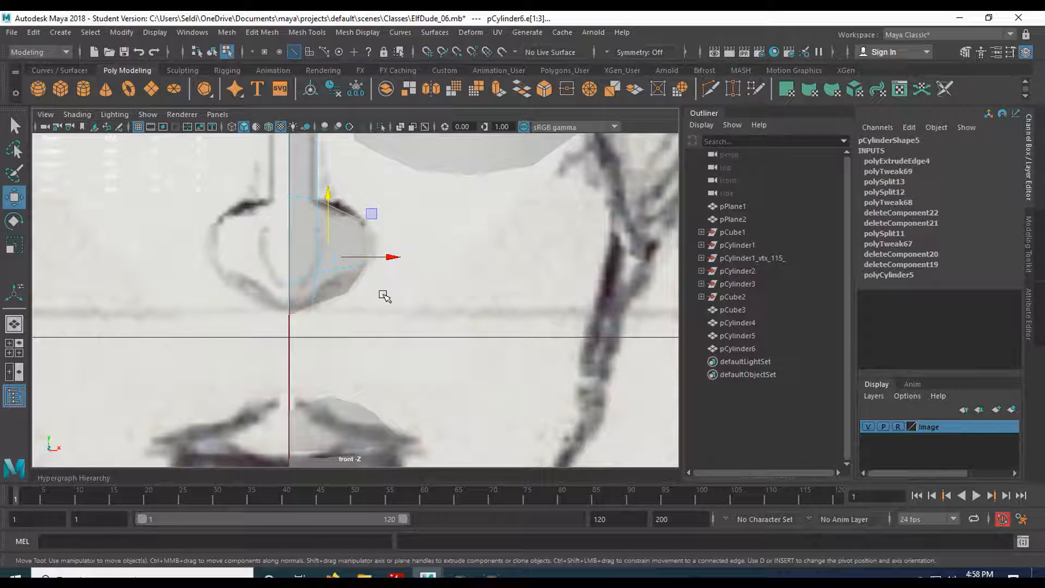
click(499, 88)
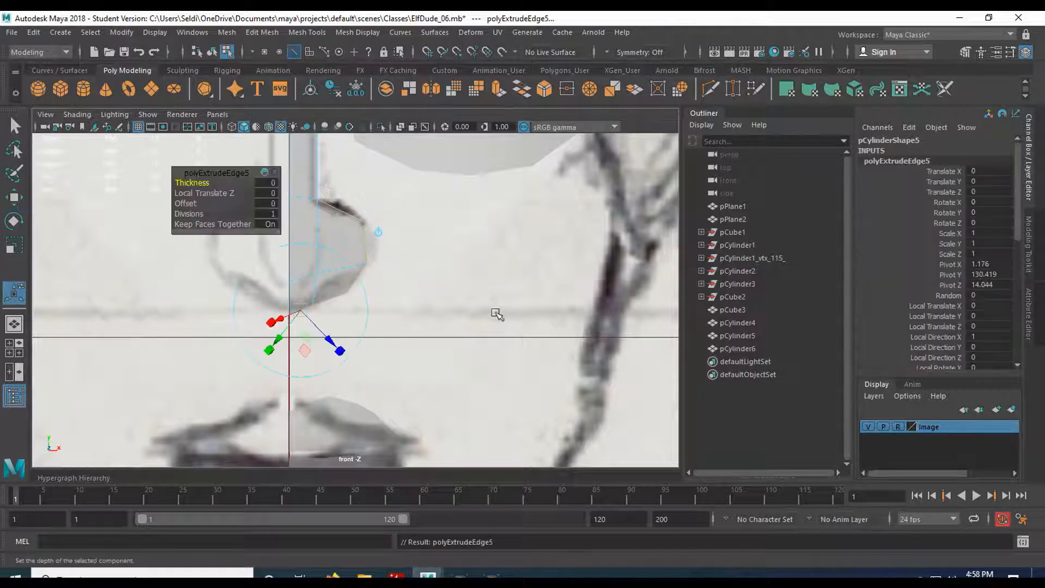
drag(313, 327, 326, 361)
Orbit the perspective view to check the extrusion, then frame the side view on the nose tip.
key(space)
key(space)
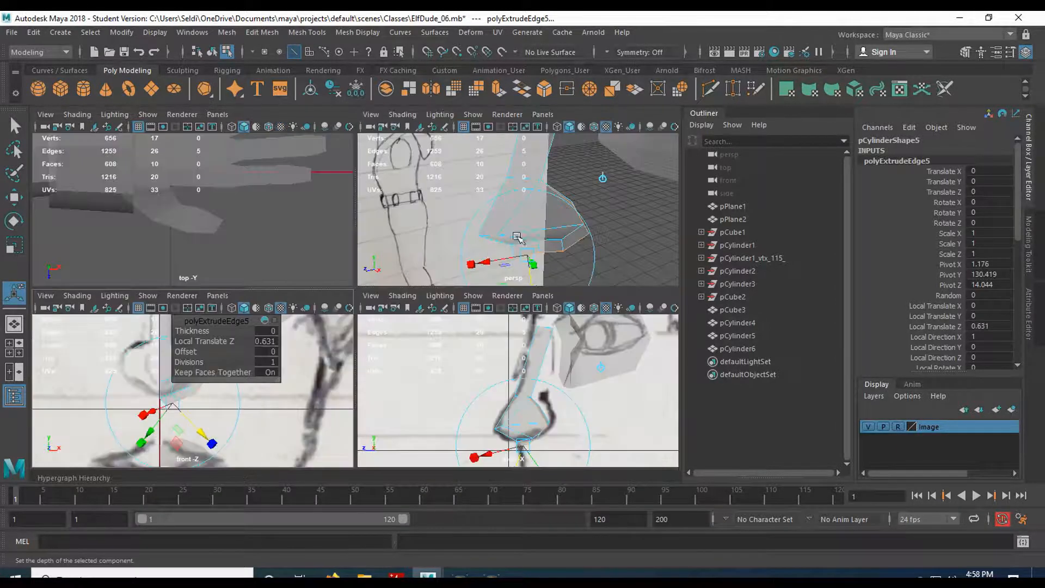
alt+drag(528, 289, 452, 329)
mouse_move(448, 288)
alt+mouse_down()
mouse_move(470, 307)
mouse_move(385, 263)
mouse_move(409, 394)
alt+mouse_up()
alt+drag(518, 410, 508, 311)
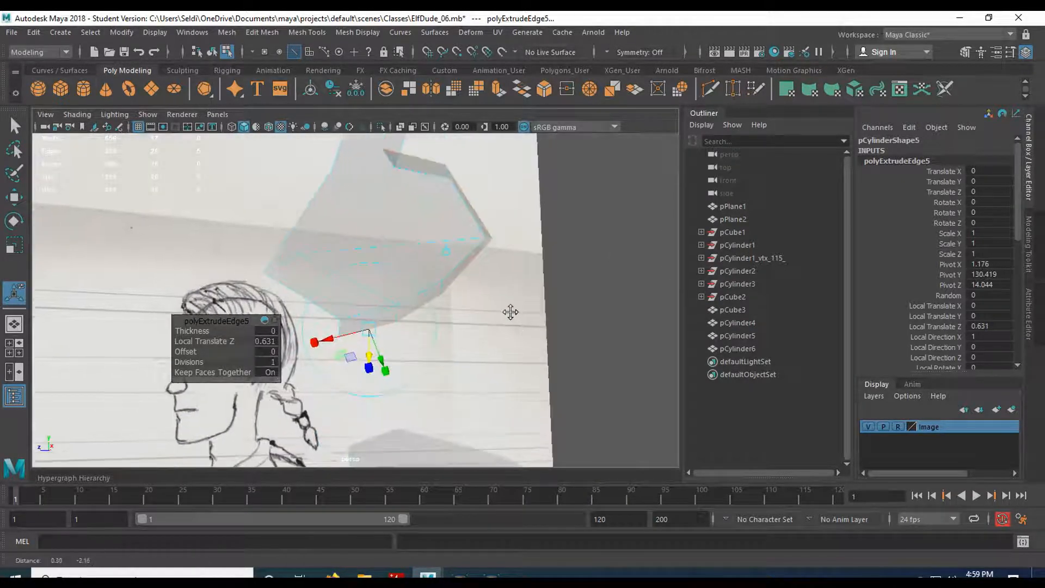
key(space)
key(space)
alt+middle_drag(478, 402, 464, 357)
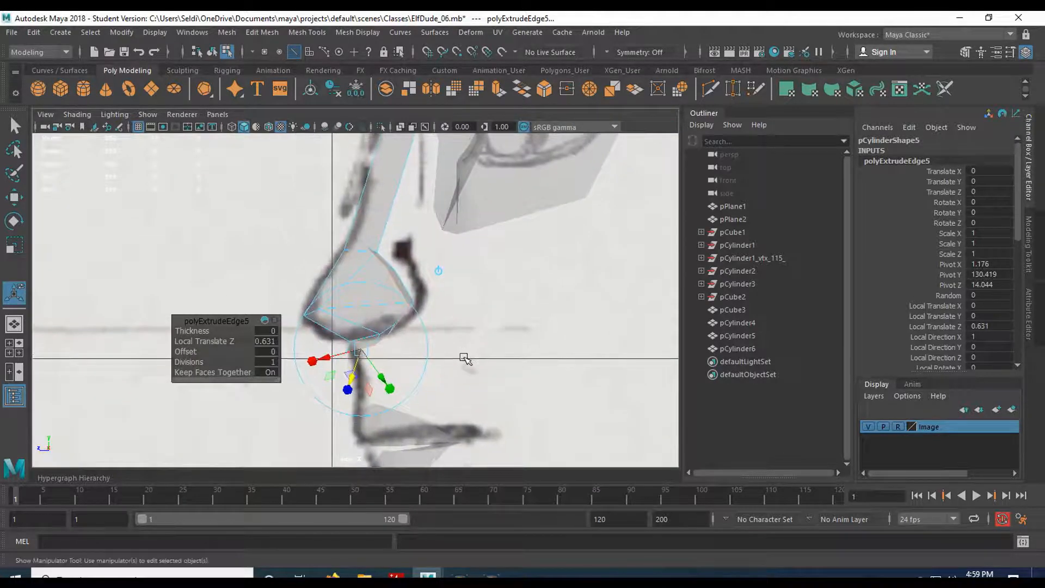
key(q)
scroll(454, 367, up, 3)
alt+middle_drag(458, 398, 420, 305)
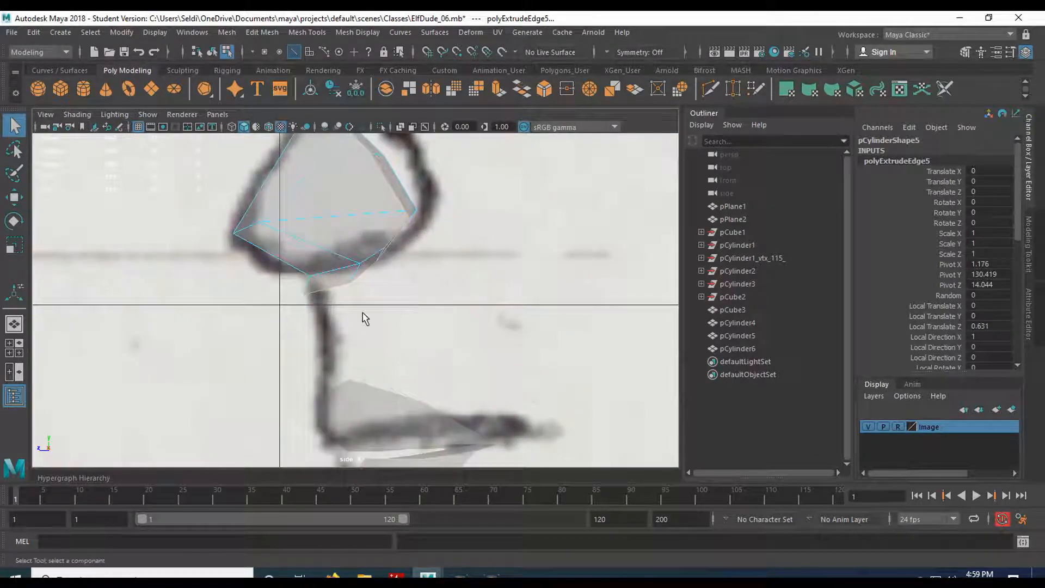
In the side view, move the underside vertices below the nose tip right along the sketch line.
right_drag(273, 207, 213, 206)
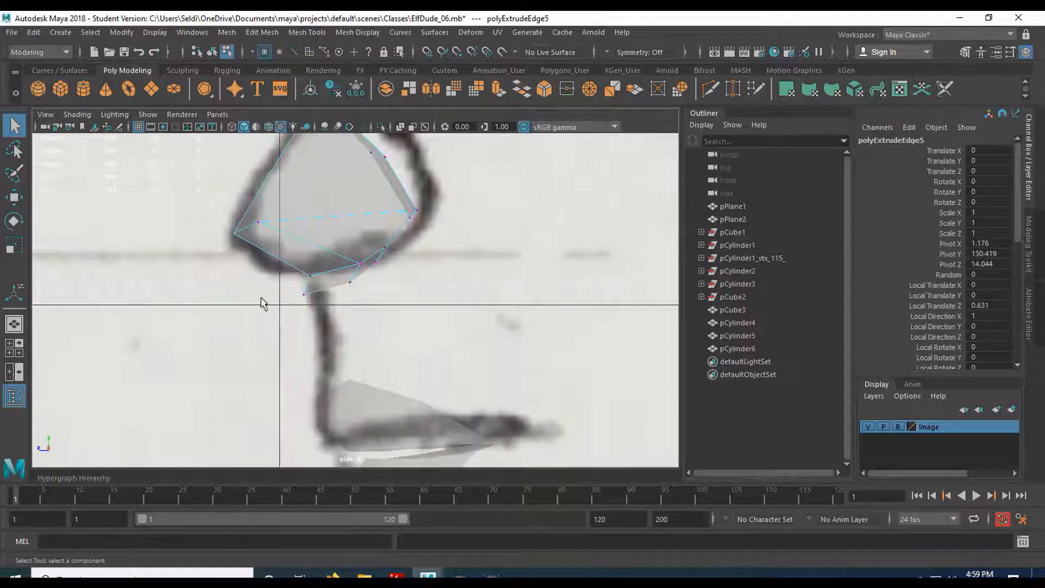
drag(328, 318, 329, 318)
key(w)
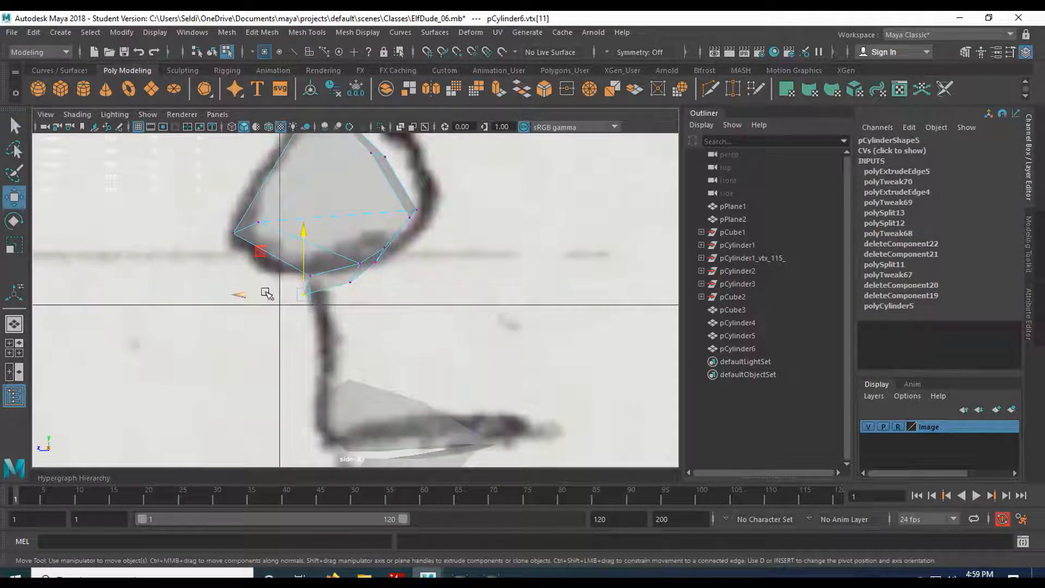
click(359, 285)
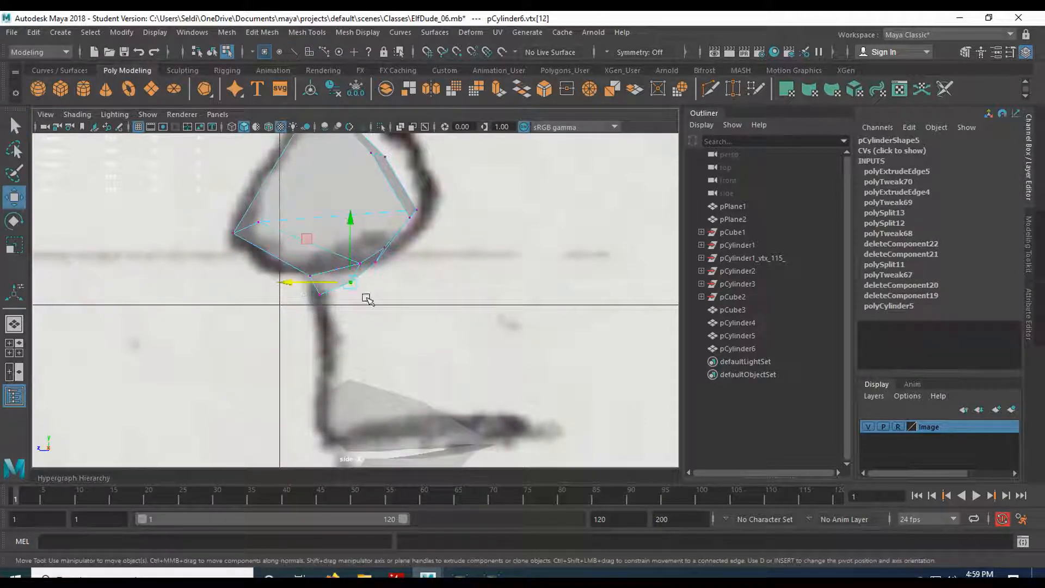
drag(346, 286, 416, 275)
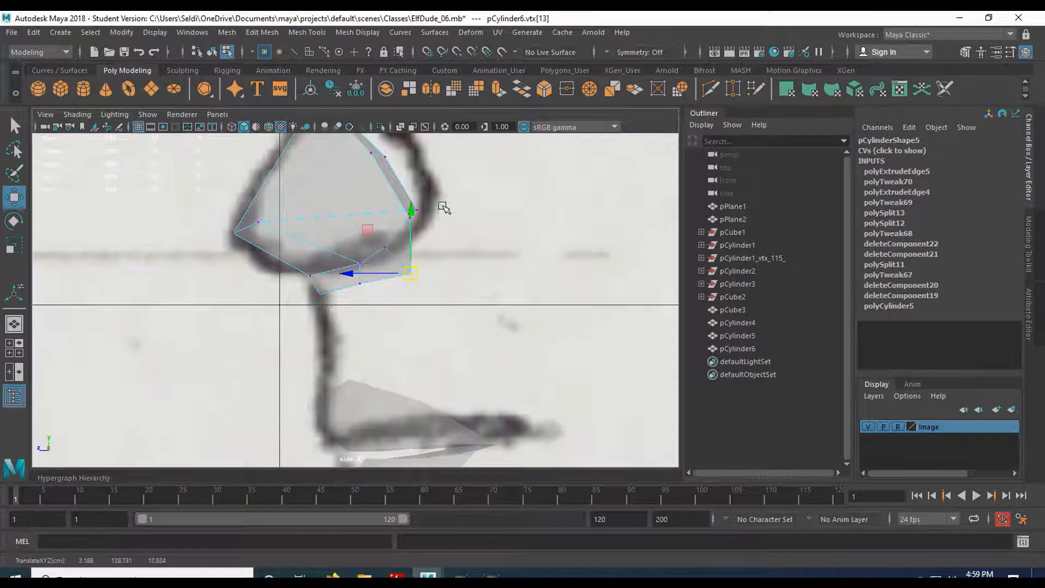
Move the upper, middle and lower nostril vertices up and right onto the sketched nostril outline.
alt+middle_drag(443, 207, 463, 308)
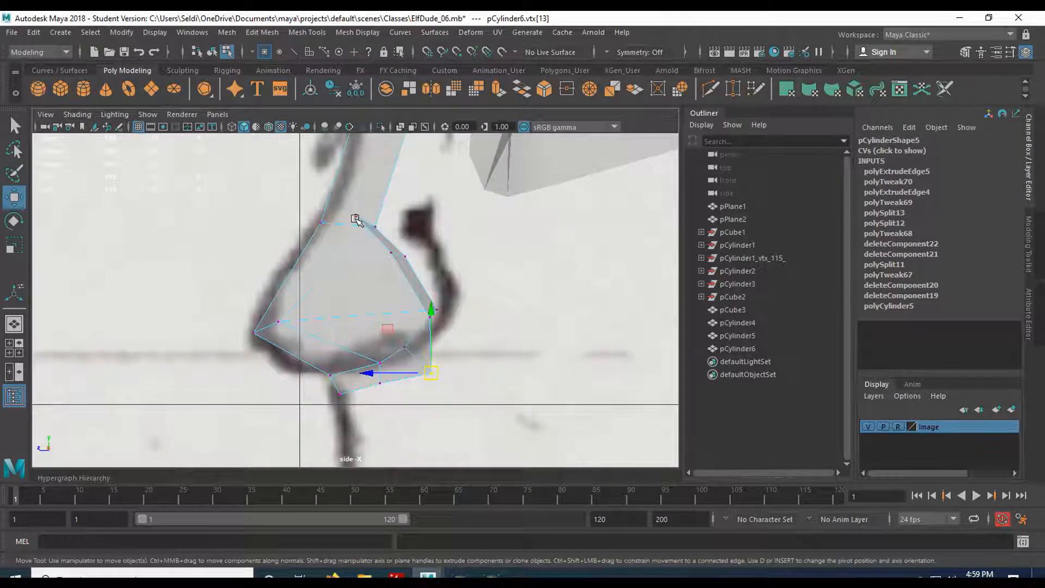
click(355, 217)
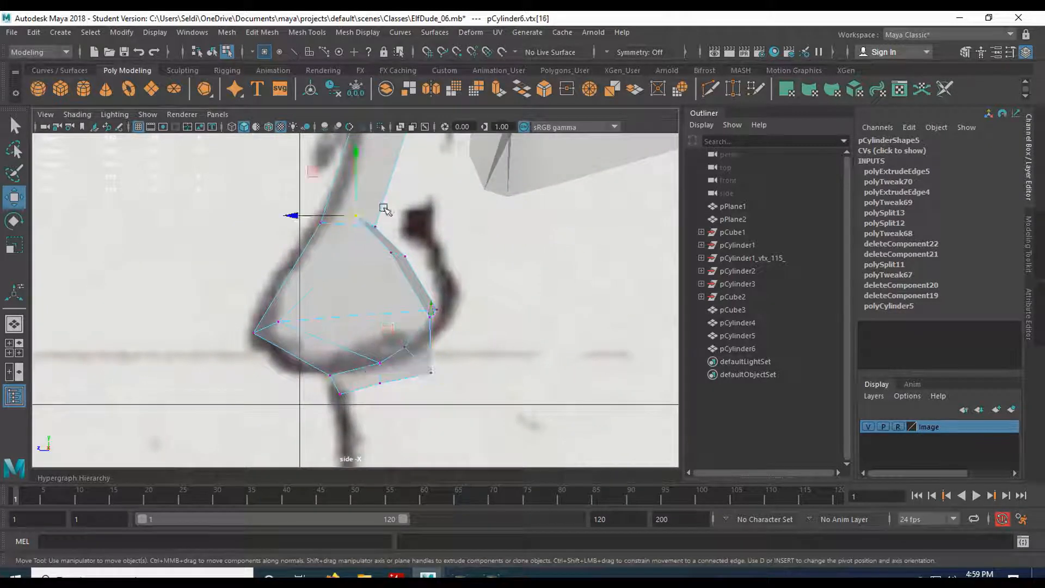
drag(359, 216, 403, 211)
click(391, 253)
drag(390, 254, 435, 245)
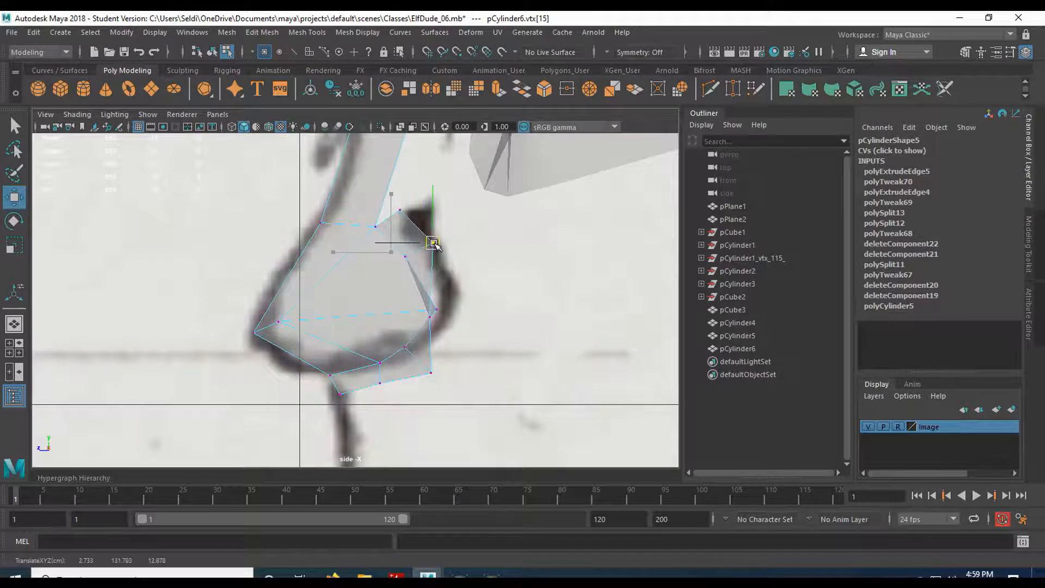
click(436, 309)
drag(437, 310, 473, 306)
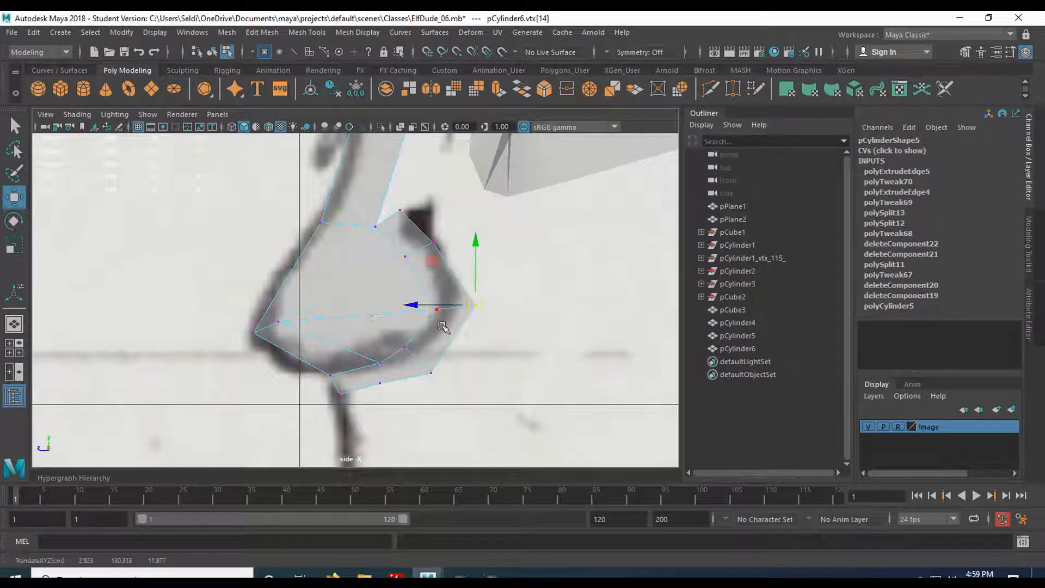
Check the nostril shape in perspective, then select the nose tip's bottom vertex in the front view.
key(space)
key(space)
mouse_move(467, 303)
alt+mouse_down()
mouse_move(420, 339)
mouse_move(380, 345)
mouse_move(562, 308)
mouse_move(382, 275)
alt+mouse_up()
key(space)
key(space)
scroll(315, 387, up, 4)
alt+middle_drag(287, 401, 329, 386)
drag(286, 327, 320, 373)
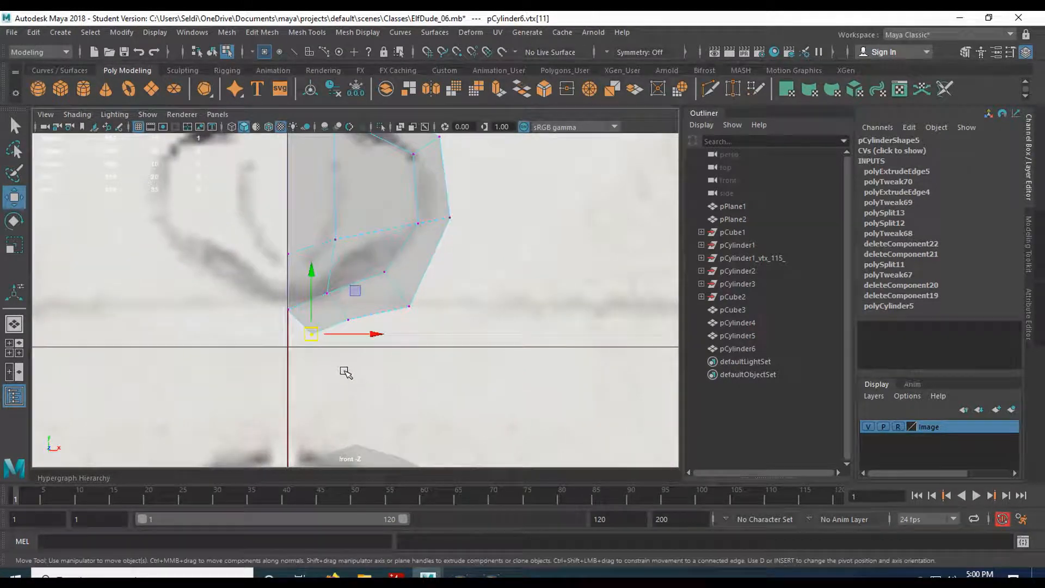
Move the bottom nose vertex onto the centre line and shift the next bottom vertex right.
drag(374, 333, 351, 334)
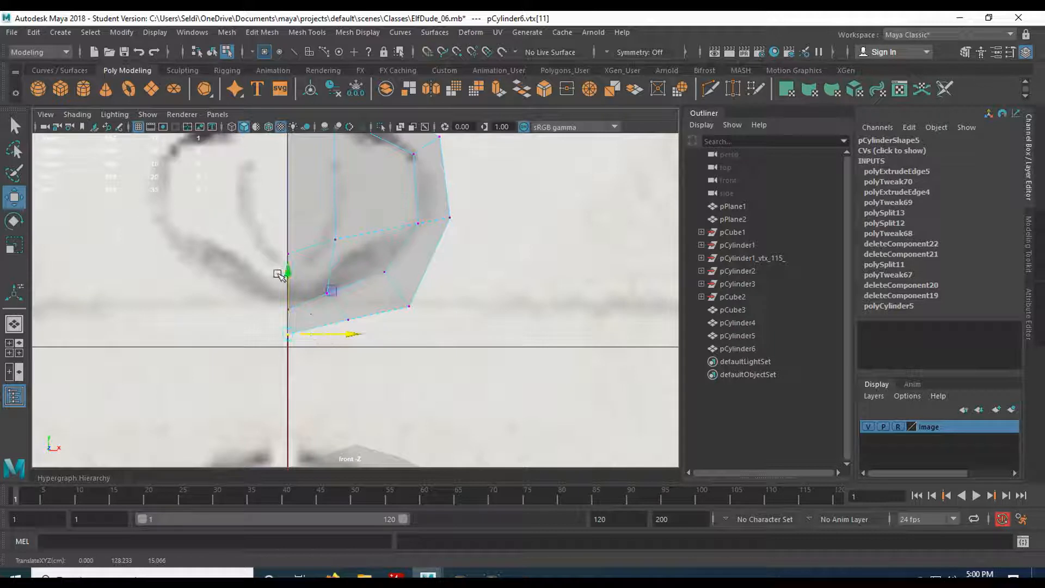
drag(291, 272, 402, 354)
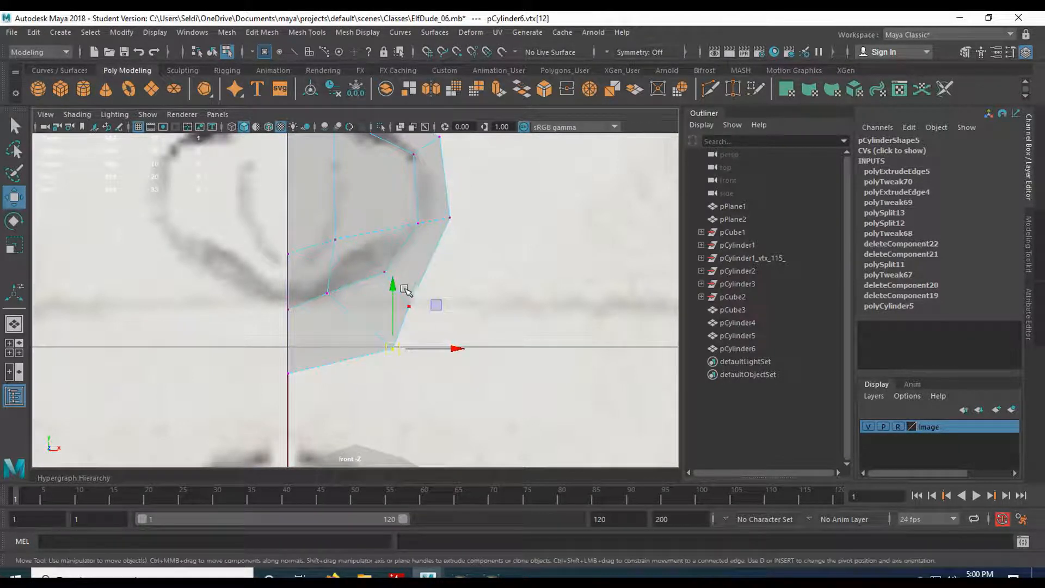
click(409, 307)
drag(413, 303, 453, 312)
Frame the whole nose in the front view and move the lower outline vertex down-left.
click(393, 349)
scroll(435, 400, down, 5)
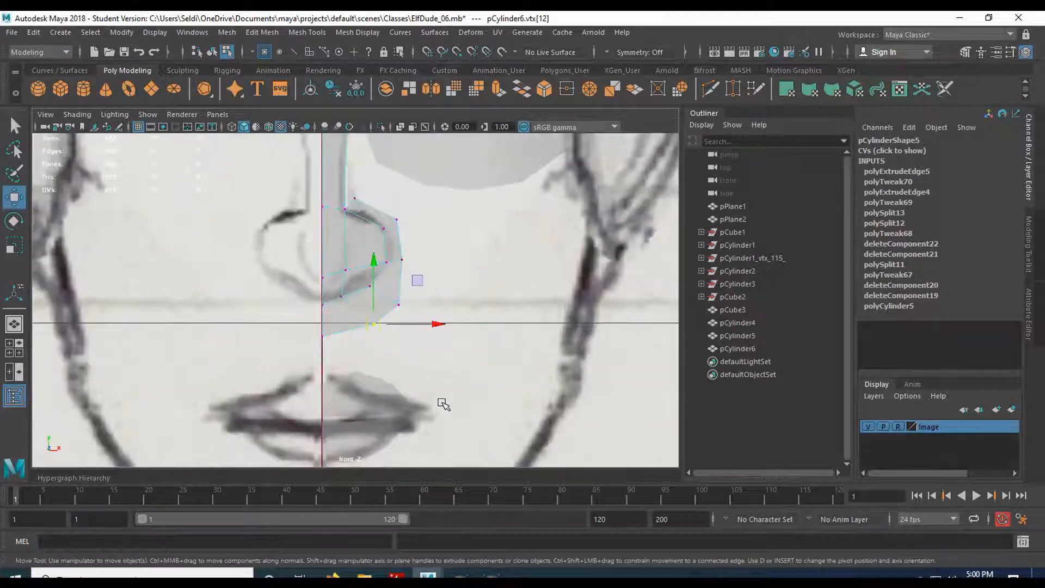
alt+middle_drag(379, 385, 375, 406)
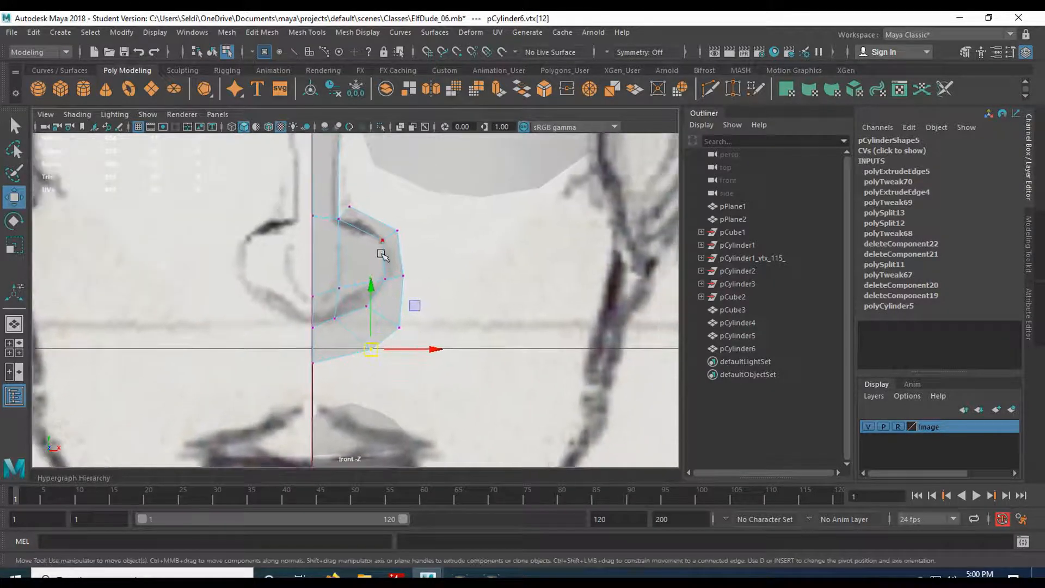
scroll(457, 270, down, 1)
alt+middle_drag(462, 321, 406, 305)
scroll(405, 305, down, 2)
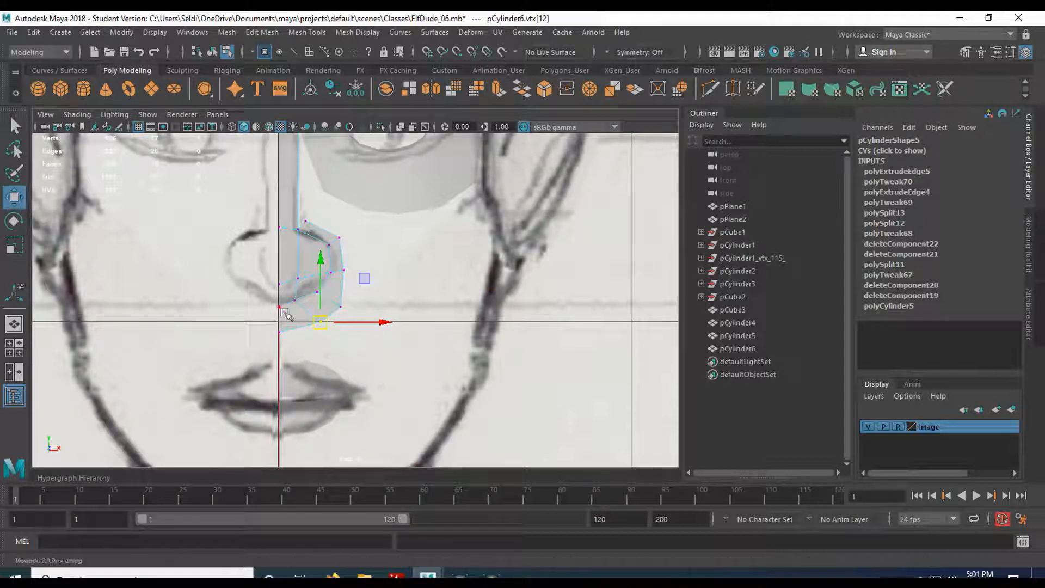
drag(324, 326, 318, 334)
Pull the outer nostril vertices outward and up so they trace the sketched nostril curve.
click(346, 276)
drag(347, 271, 360, 272)
scroll(344, 245, up, 5)
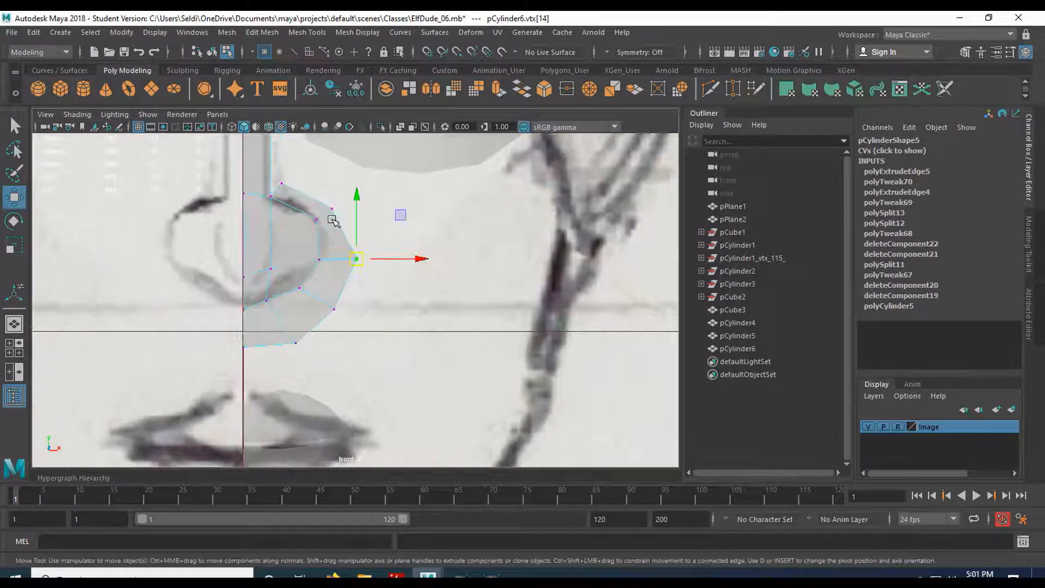
click(330, 261)
drag(330, 261, 339, 254)
click(266, 229)
drag(266, 228, 266, 220)
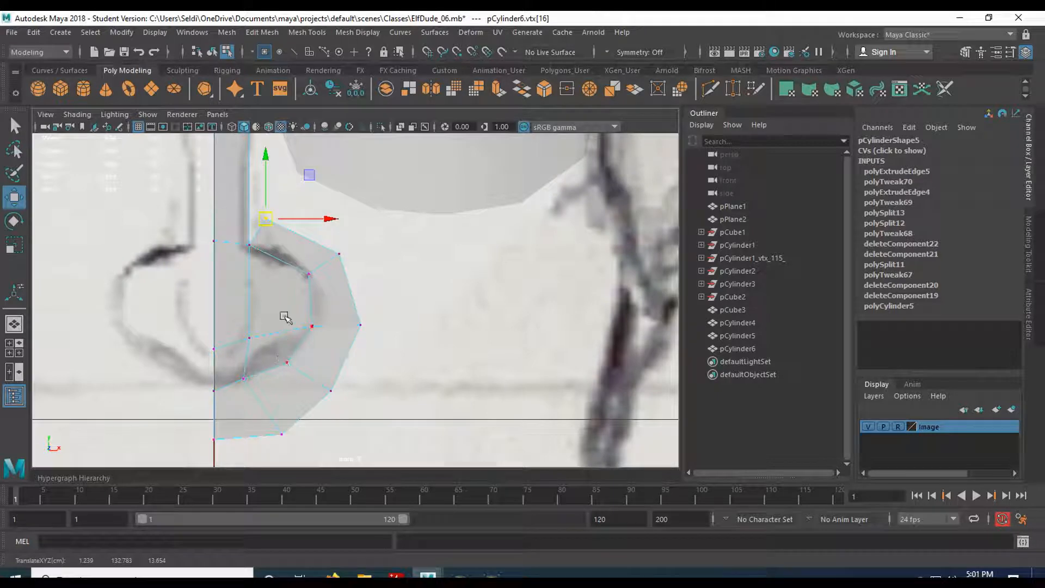
key(space)
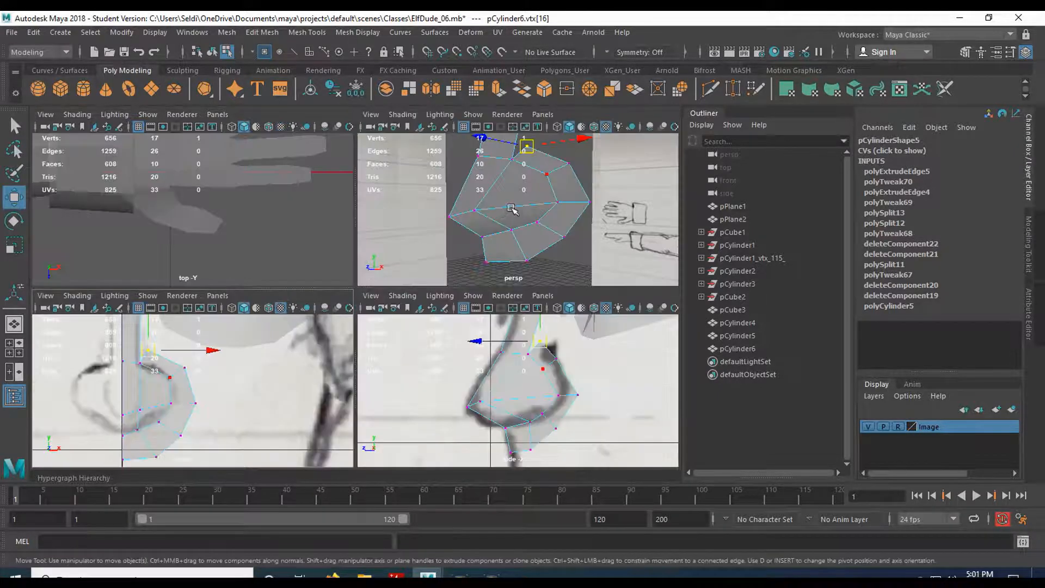
Inspect the nose in perspective, then move the two middle-edge vertices back onto the side profile line.
key(space)
alt+drag(323, 292, 304, 312)
alt+middle_drag(304, 312, 402, 278)
mouse_move(404, 279)
alt+mouse_down()
mouse_move(381, 292)
mouse_move(338, 272)
mouse_move(384, 252)
mouse_move(378, 224)
mouse_move(351, 273)
alt+mouse_up()
key(space)
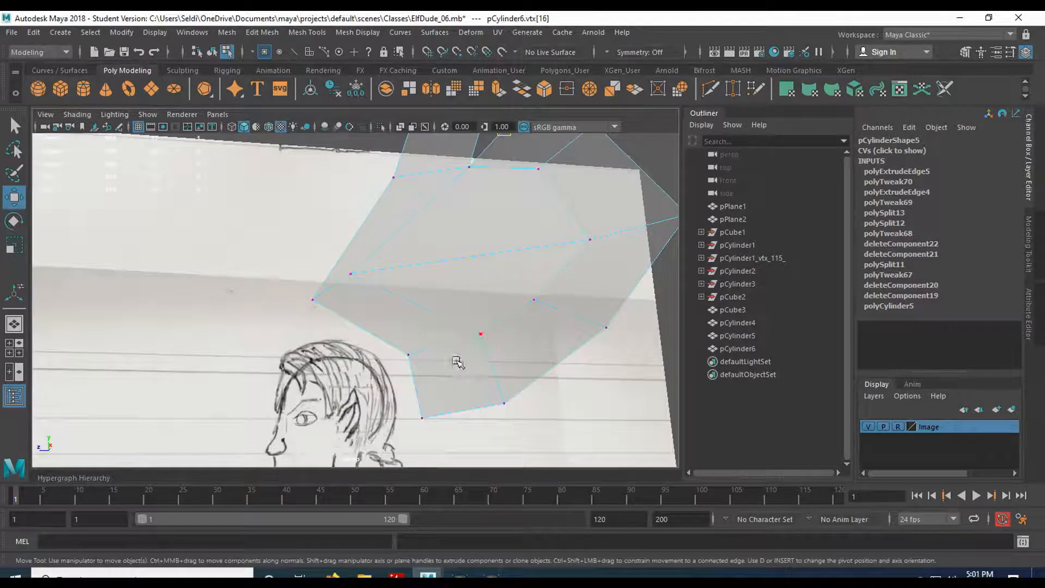
key(space)
scroll(366, 397, up, 2)
alt+middle_drag(366, 397, 396, 260)
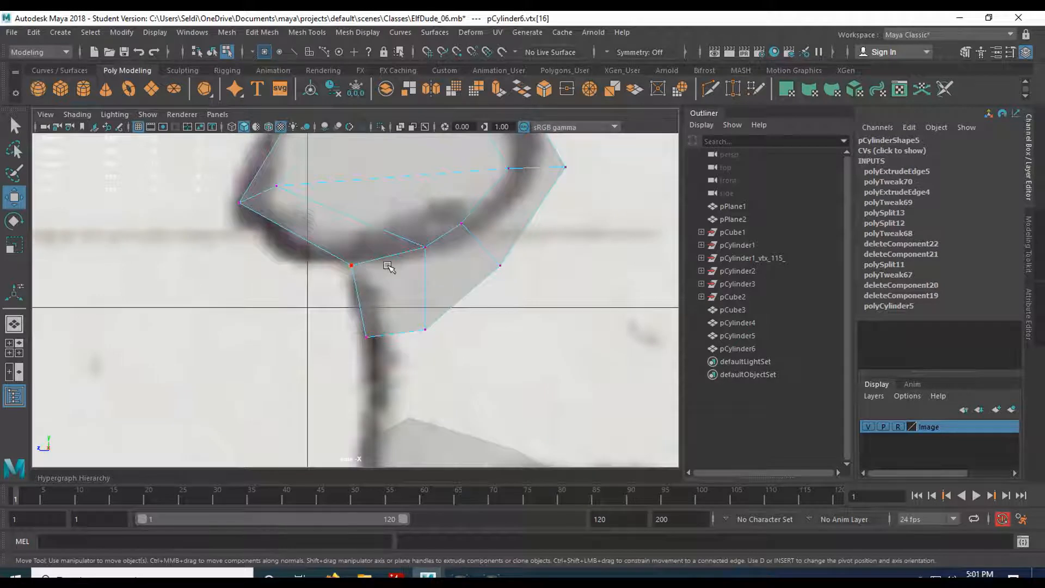
scroll(387, 266, down, 3)
drag(383, 255, 410, 329)
drag(358, 292, 383, 321)
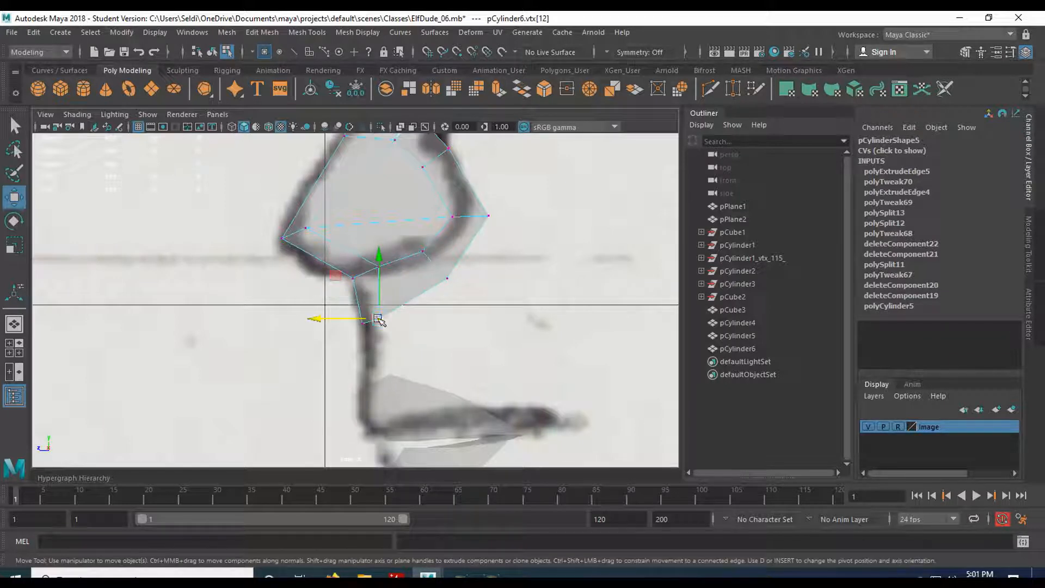
Nudge the left-edge, outline and bridge-top vertices onto the sketched profile and bridge line.
click(302, 229)
drag(303, 231, 298, 235)
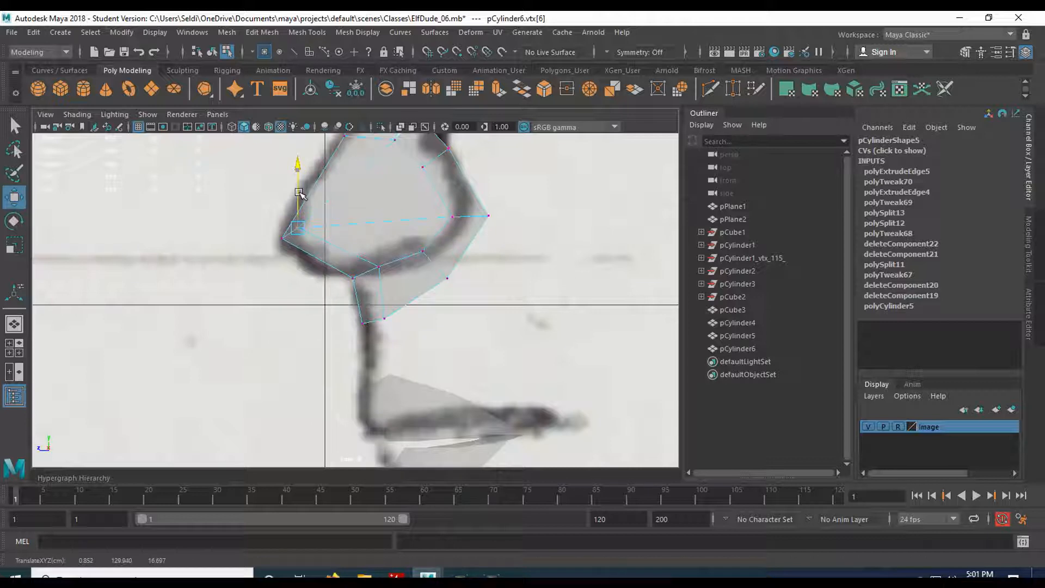
click(379, 267)
drag(379, 266, 370, 271)
alt+middle_drag(406, 207, 424, 269)
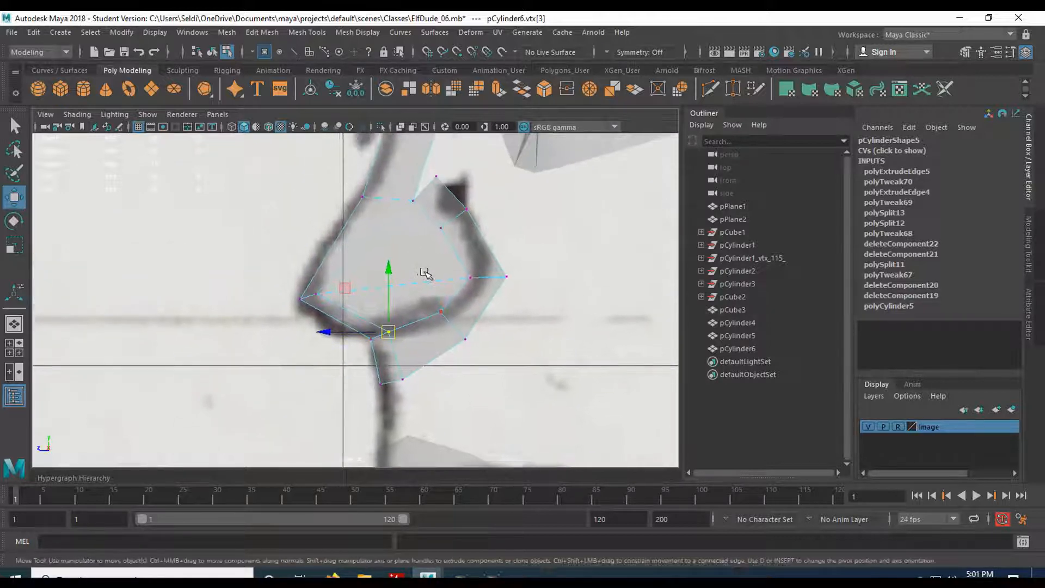
click(413, 201)
drag(413, 201, 399, 200)
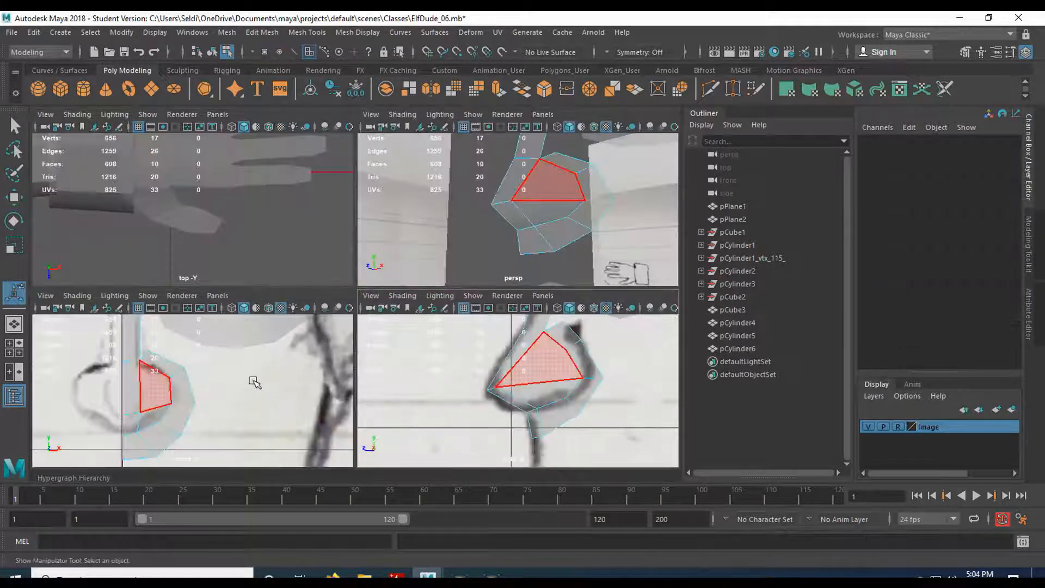
Select faces on the nose mesh, including the small quad near the top.
key(space)
click(301, 334)
key(space)
key(space)
click(457, 236)
click(439, 185)
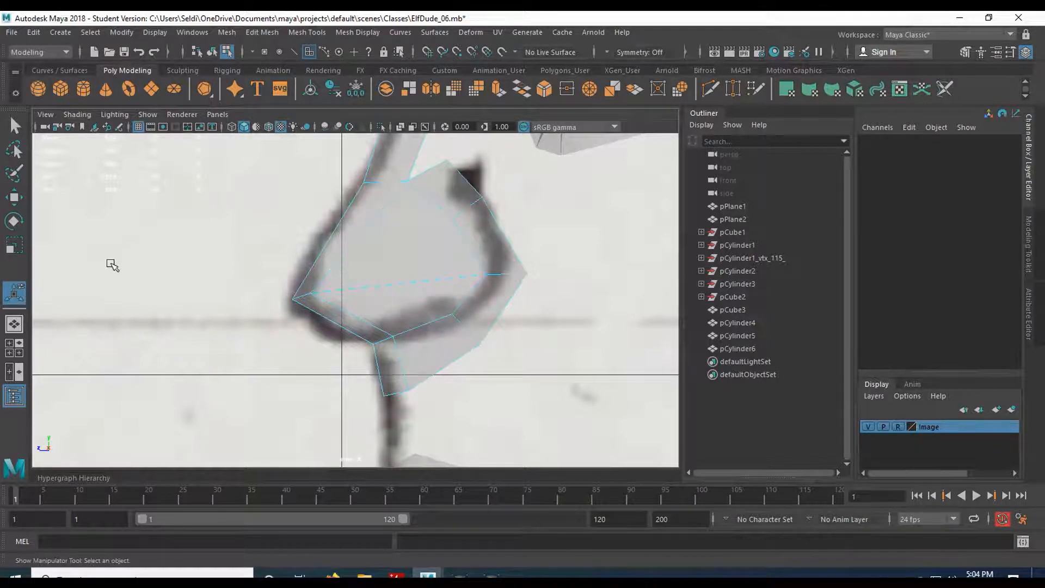
Insert edge loop polySplitRing55 across the nose middle with Insert Edge Loop, then switch to vertex mode.
click(262, 34)
mouse_move(287, 31)
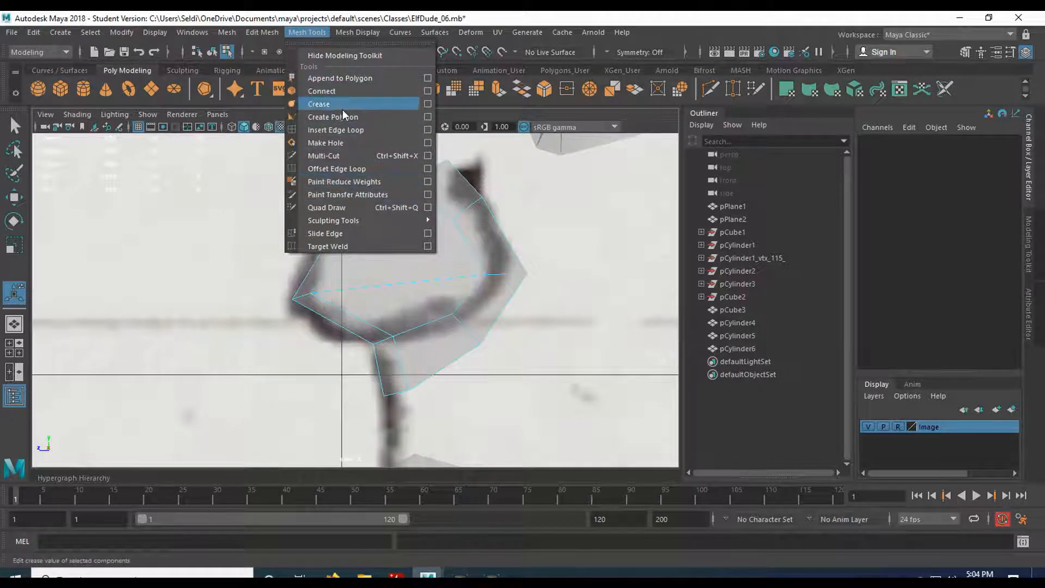
click(347, 130)
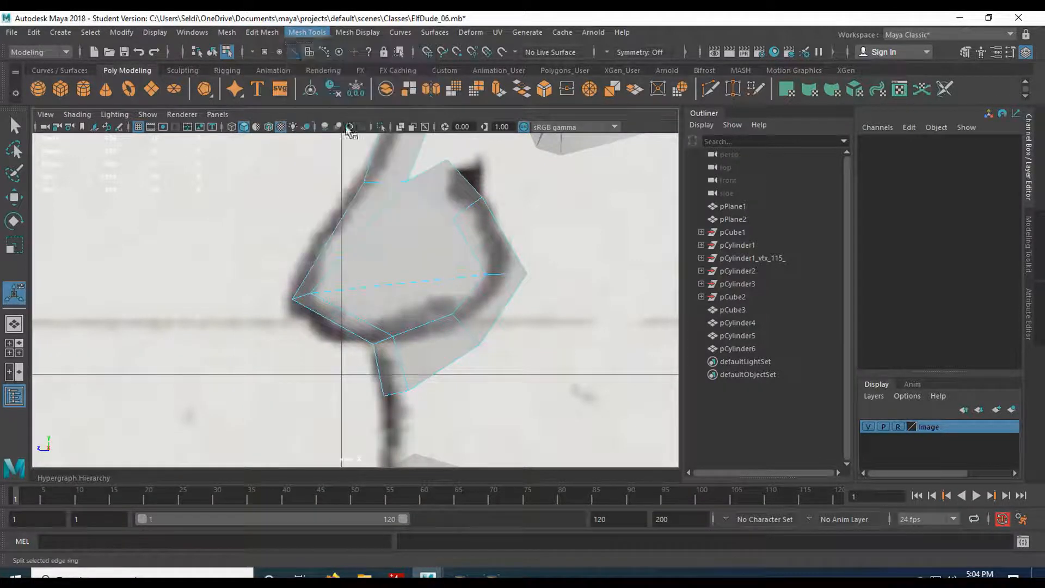
click(467, 183)
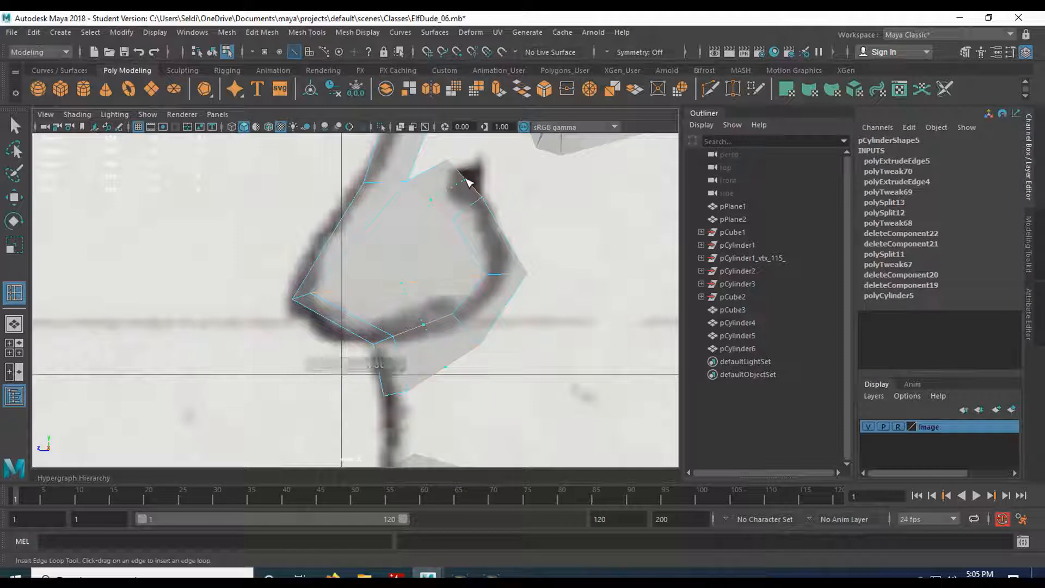
click(467, 182)
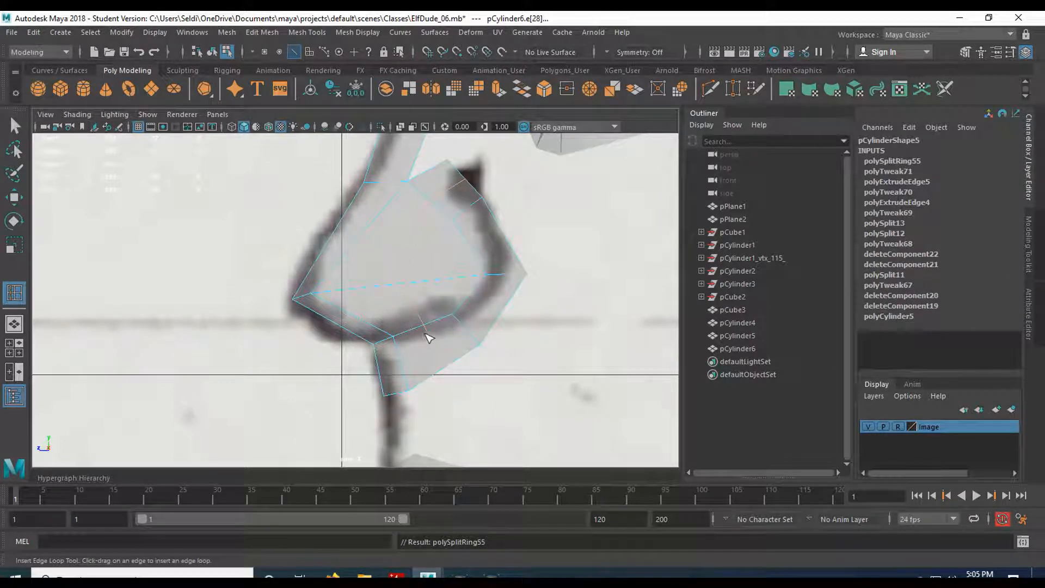
key(q)
right_drag(405, 206, 341, 209)
key(space)
key(space)
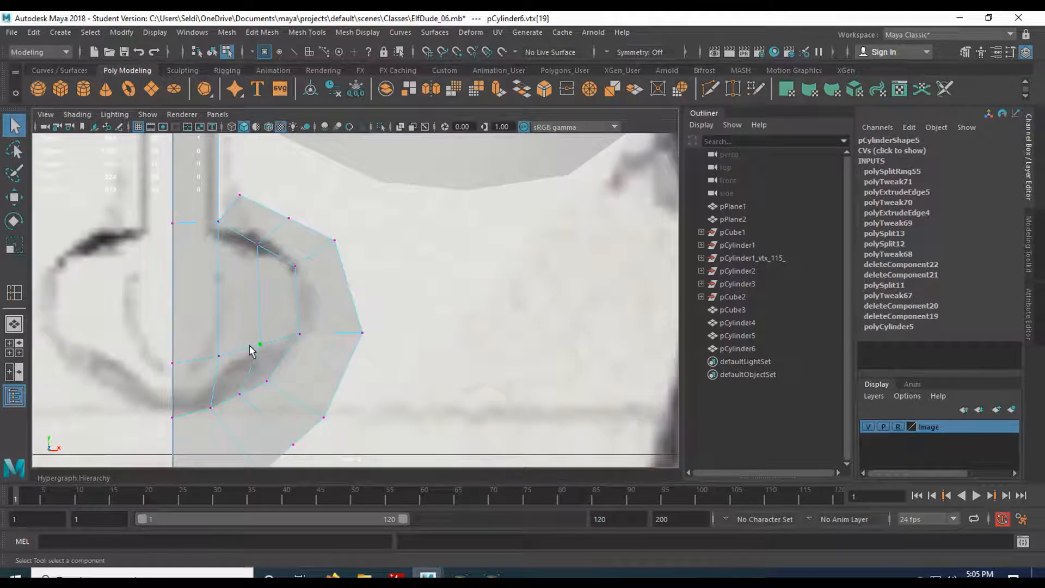
Pull a new loop vertex outward along X, then adjust it back toward the profile in the side view.
key(w)
drag(296, 347, 295, 347)
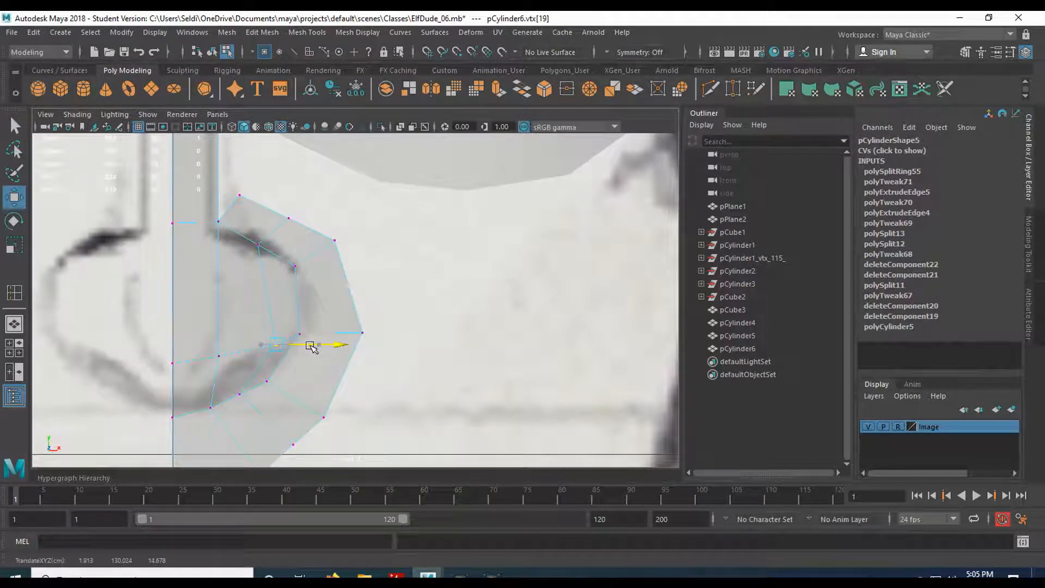
drag(306, 349, 321, 345)
key(space)
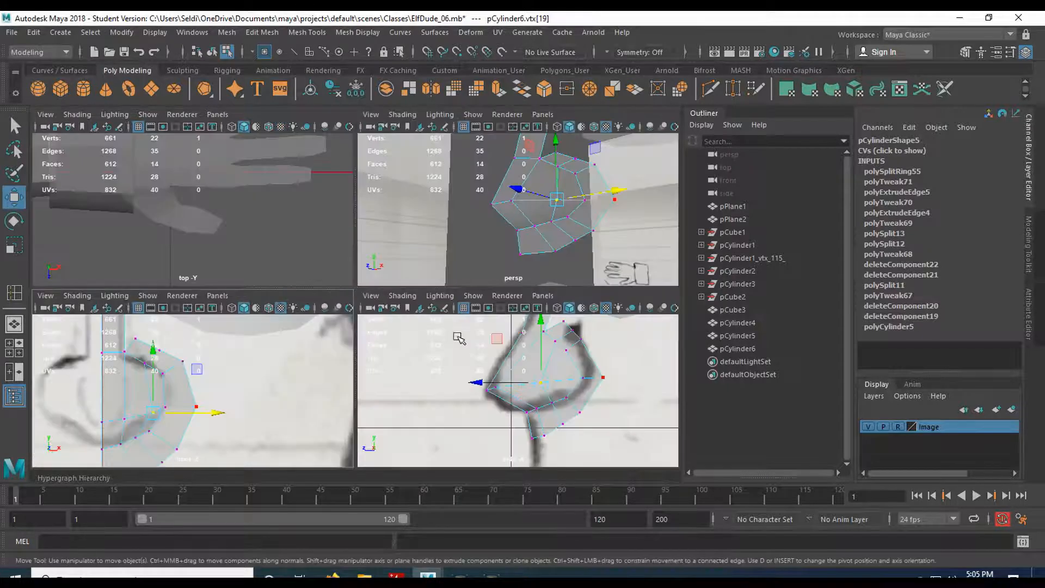
key(space)
drag(345, 283, 322, 282)
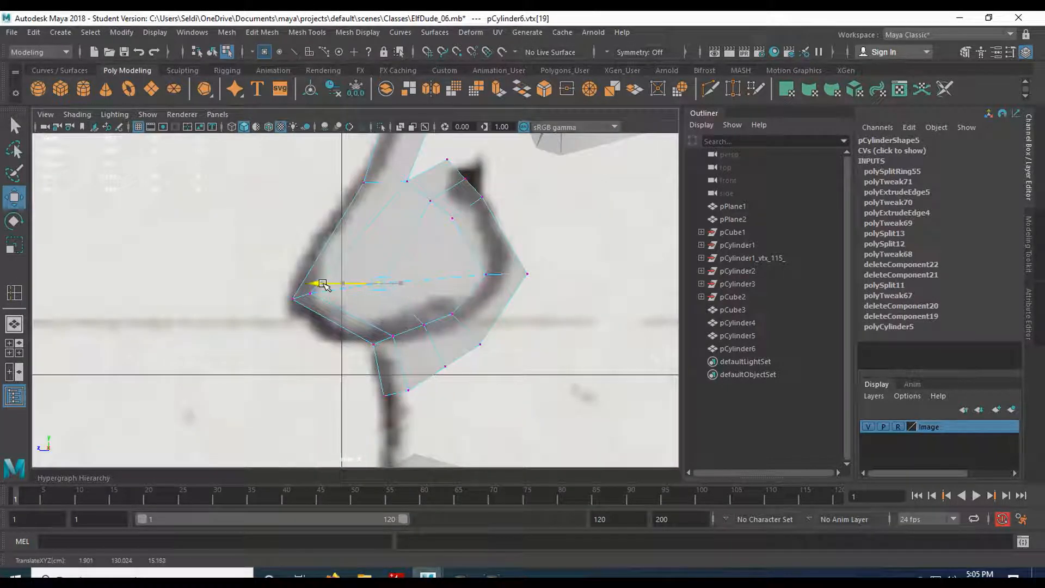
In perspective, pull the middle new-loop vertex slightly up and out, then orbit to check the shape.
click(430, 200)
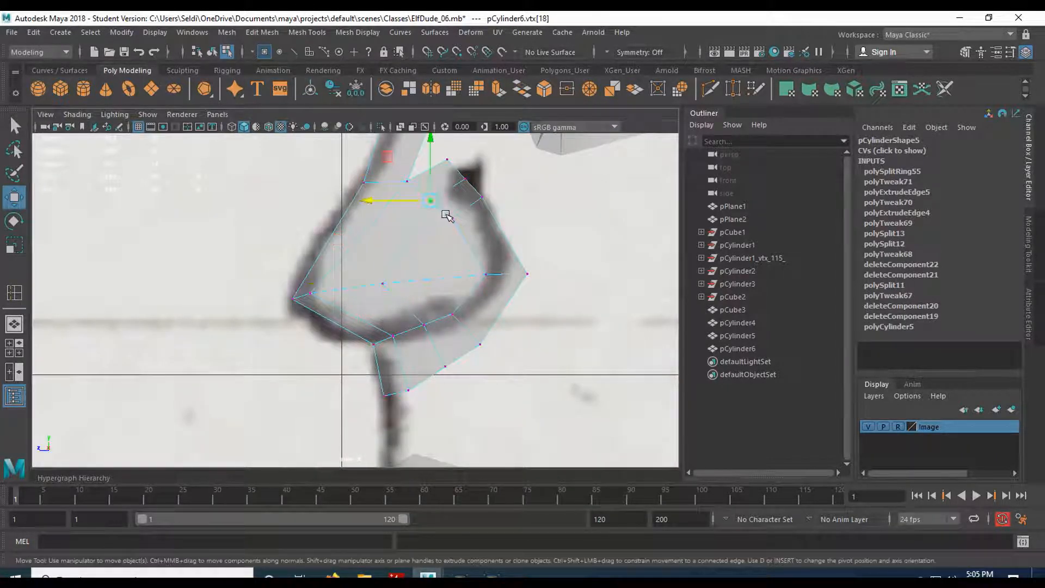
key(space)
key(space)
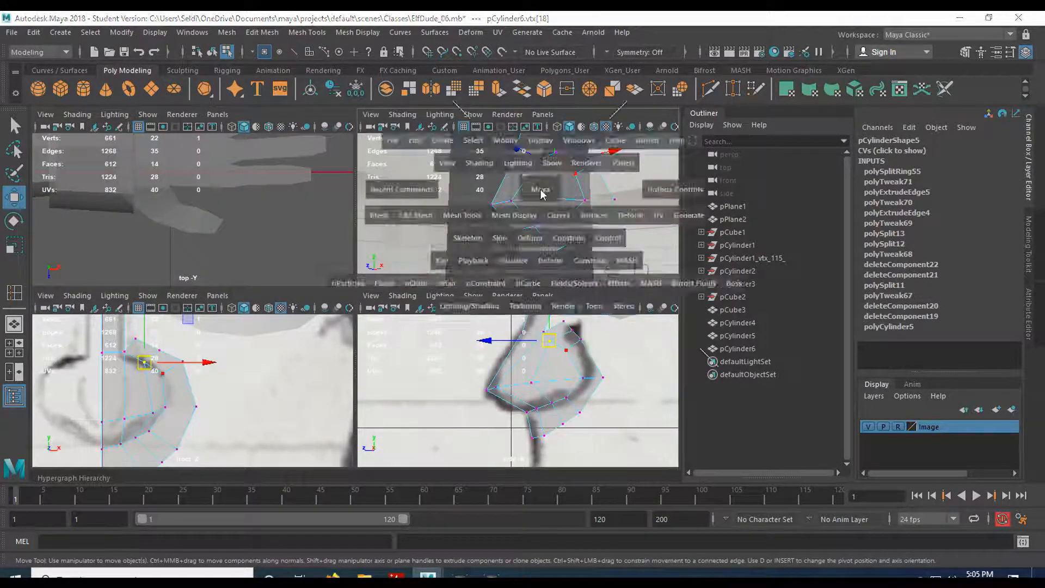
mouse_move(471, 255)
alt+mouse_down()
mouse_move(401, 299)
mouse_move(422, 321)
mouse_move(458, 289)
mouse_move(446, 238)
mouse_move(401, 308)
mouse_move(413, 299)
alt+mouse_up()
click(402, 333)
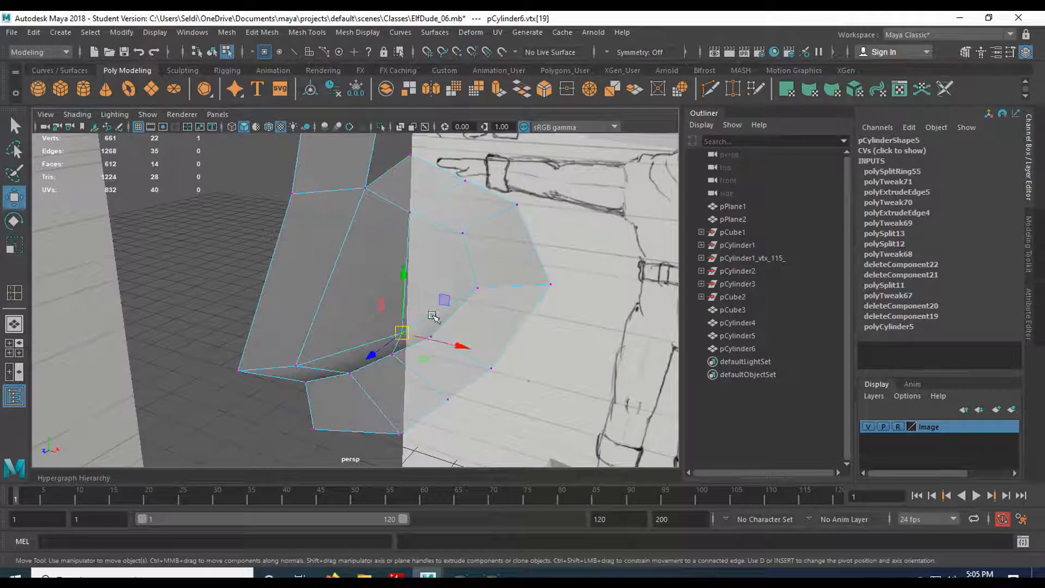
mouse_move(444, 338)
alt+mouse_down()
mouse_move(467, 345)
mouse_move(455, 279)
mouse_move(408, 234)
mouse_move(317, 294)
mouse_move(474, 263)
mouse_move(436, 296)
mouse_move(469, 267)
mouse_move(455, 292)
mouse_move(429, 289)
mouse_move(541, 296)
mouse_move(471, 305)
alt+mouse_up()
drag(522, 326, 517, 326)
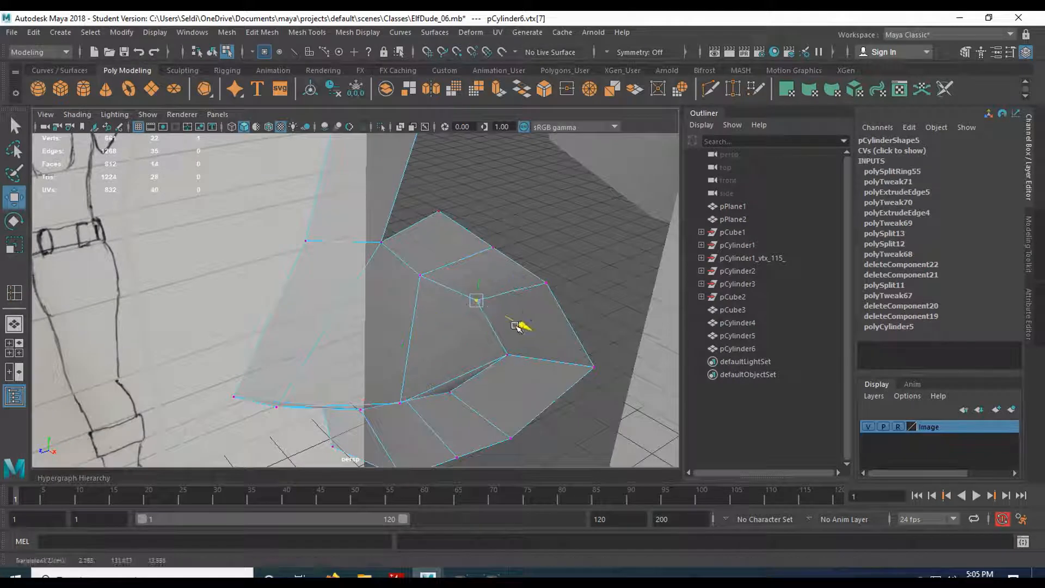
click(422, 275)
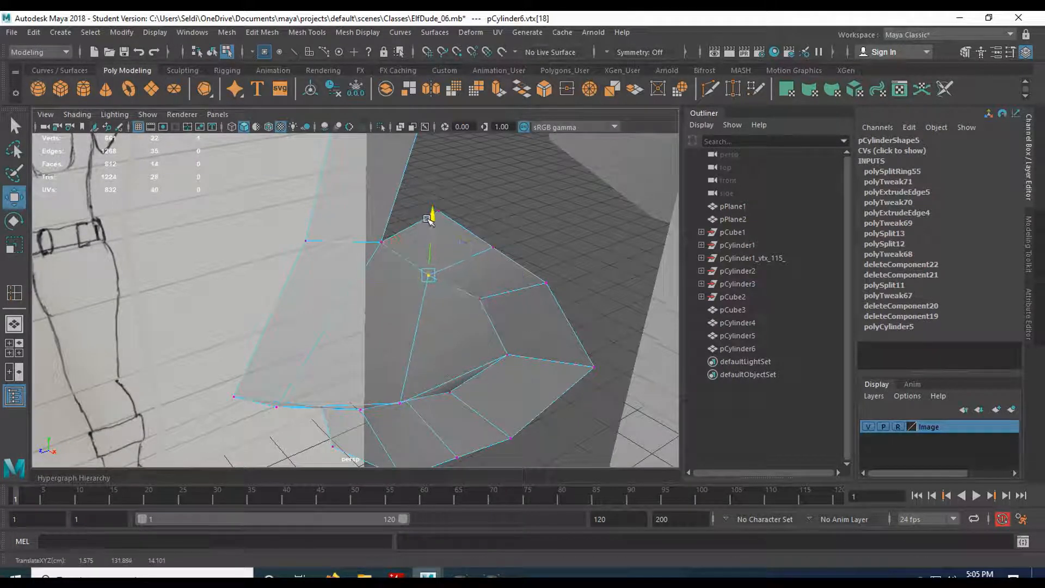
mouse_move(374, 282)
alt+mouse_down()
mouse_move(392, 220)
mouse_move(462, 234)
mouse_move(380, 245)
mouse_move(339, 207)
mouse_move(342, 191)
mouse_move(404, 212)
mouse_move(354, 277)
mouse_move(359, 289)
mouse_move(327, 350)
mouse_move(381, 321)
mouse_move(396, 280)
mouse_move(413, 346)
mouse_move(352, 246)
alt+mouse_up()
scroll(354, 264, down, 5)
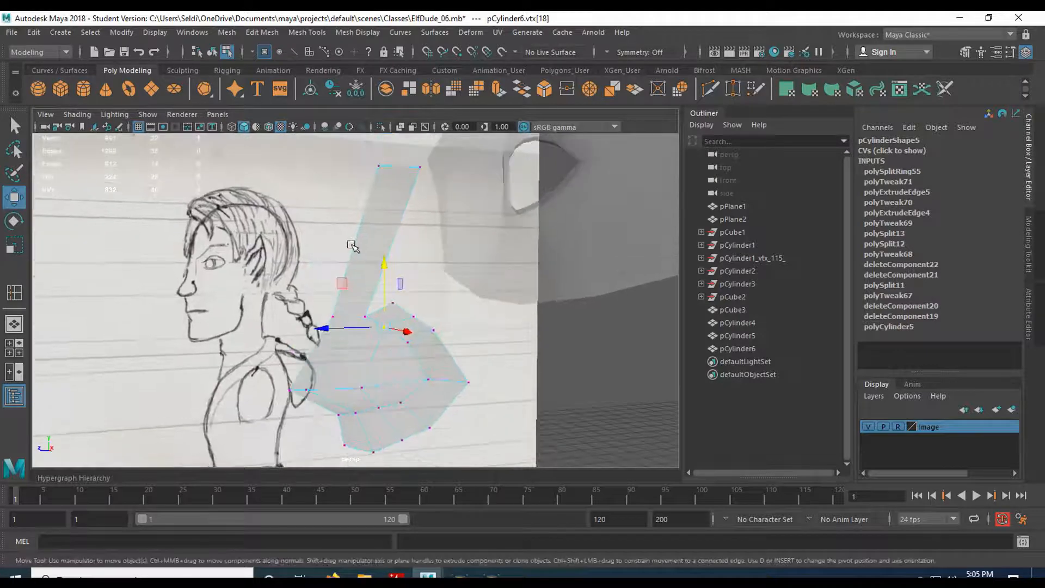
In the side view, move the bridge strip's top vertices left onto the sketch line.
key(space)
key(space)
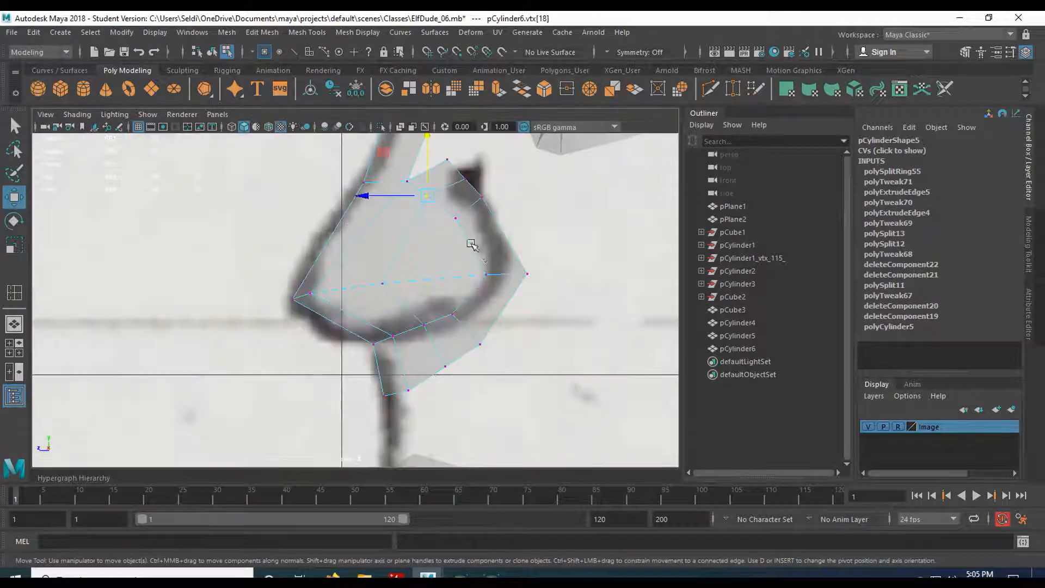
alt+middle_drag(422, 283, 406, 312)
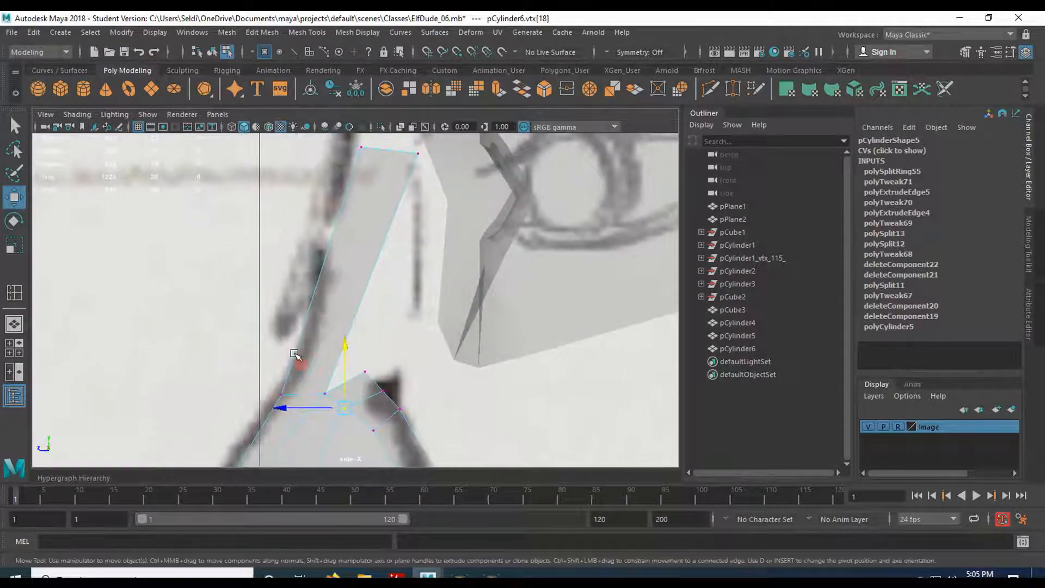
alt+middle_drag(364, 206, 375, 248)
drag(357, 183, 410, 213)
drag(347, 188, 335, 187)
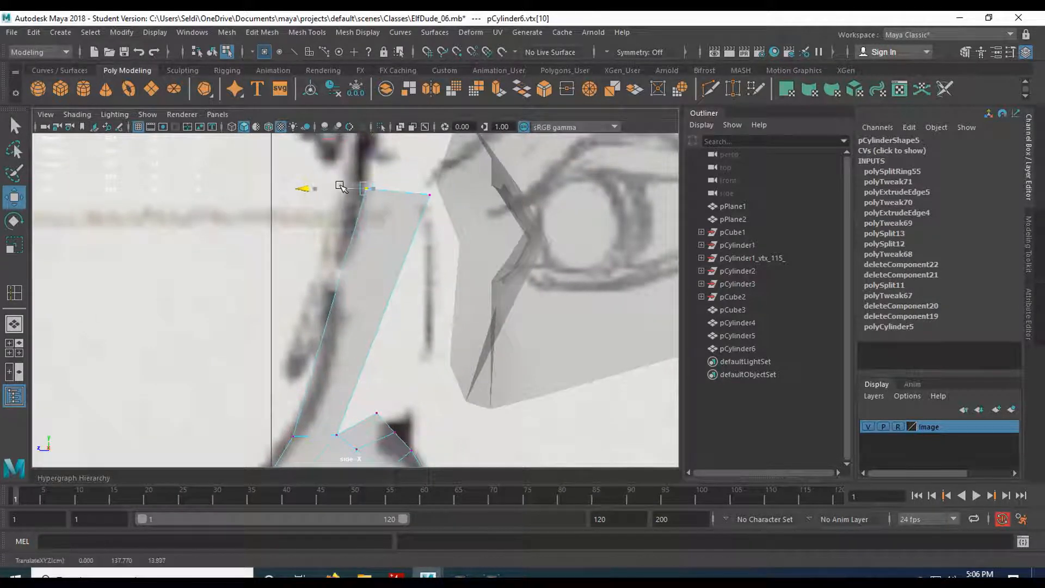
alt+middle_drag(346, 287, 326, 260)
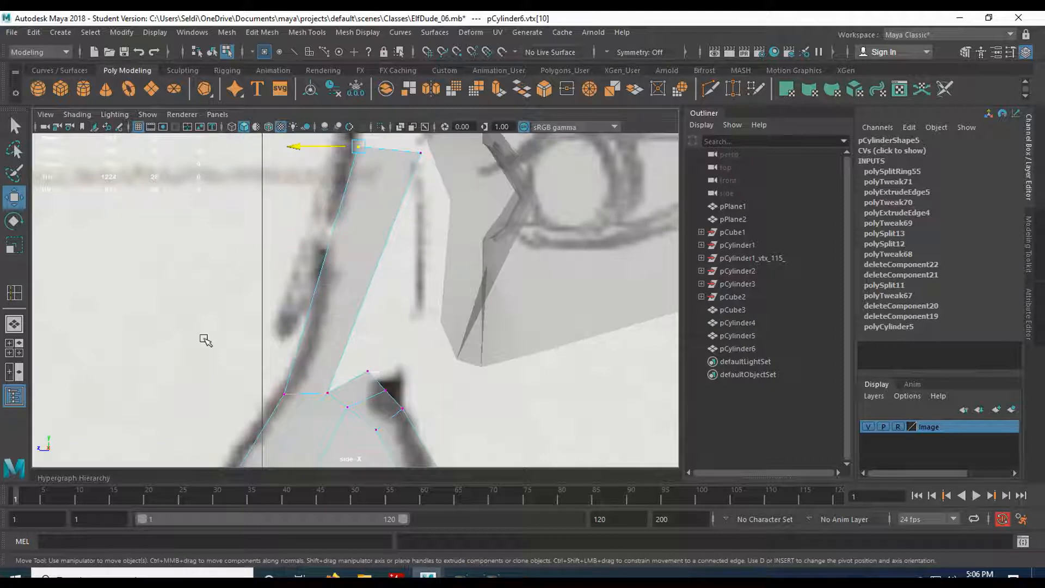
Insert two edge loops across the nose strip and shift the new edge to bend its outline.
click(17, 295)
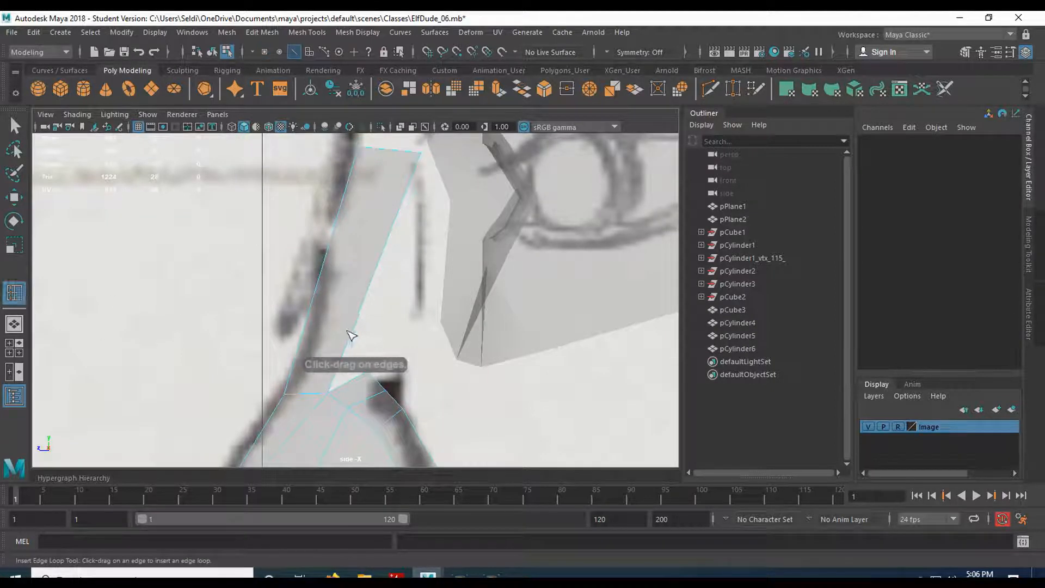
click(353, 335)
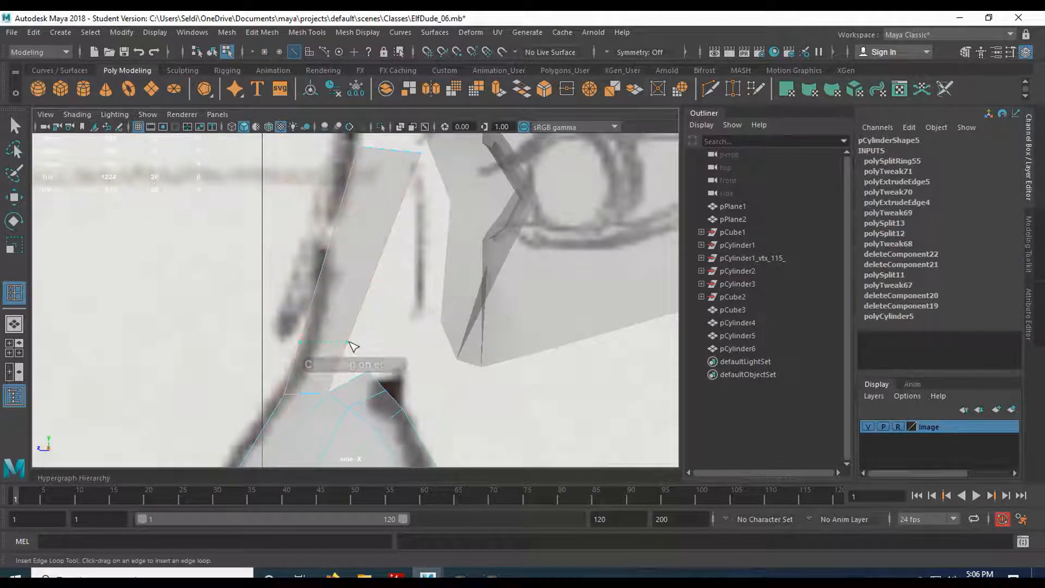
click(364, 384)
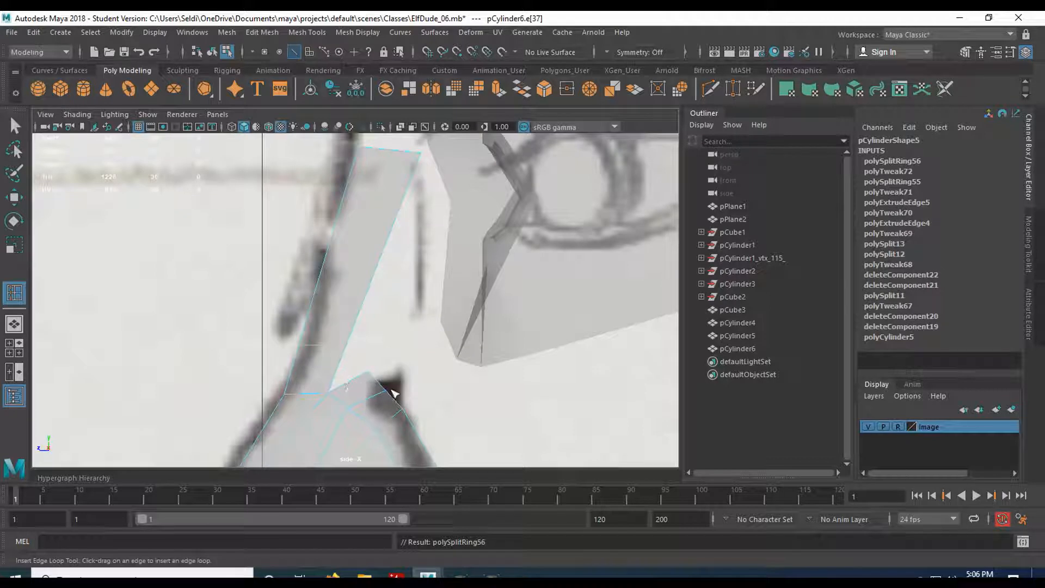
key(w)
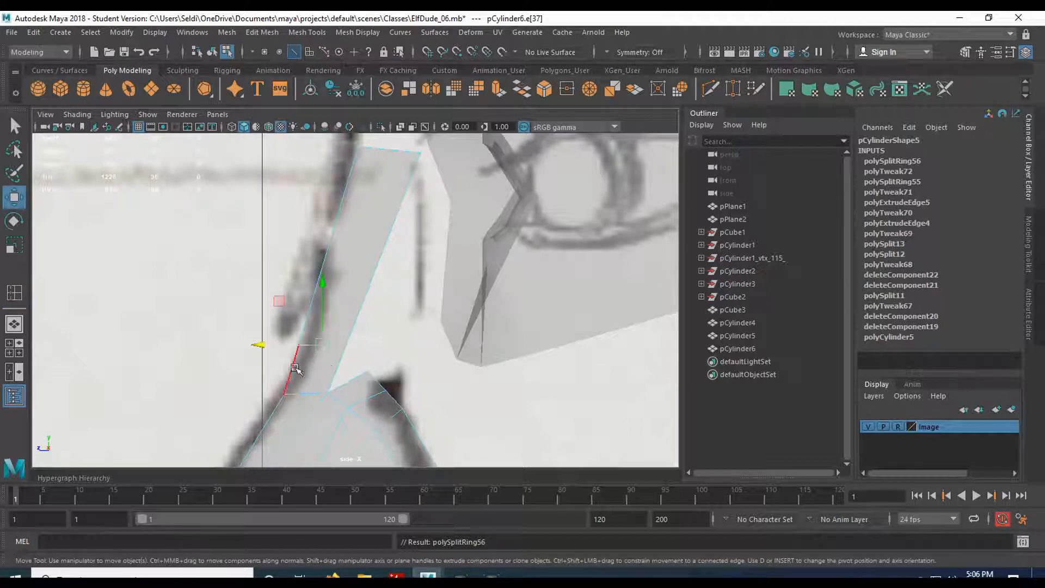
drag(274, 344, 280, 344)
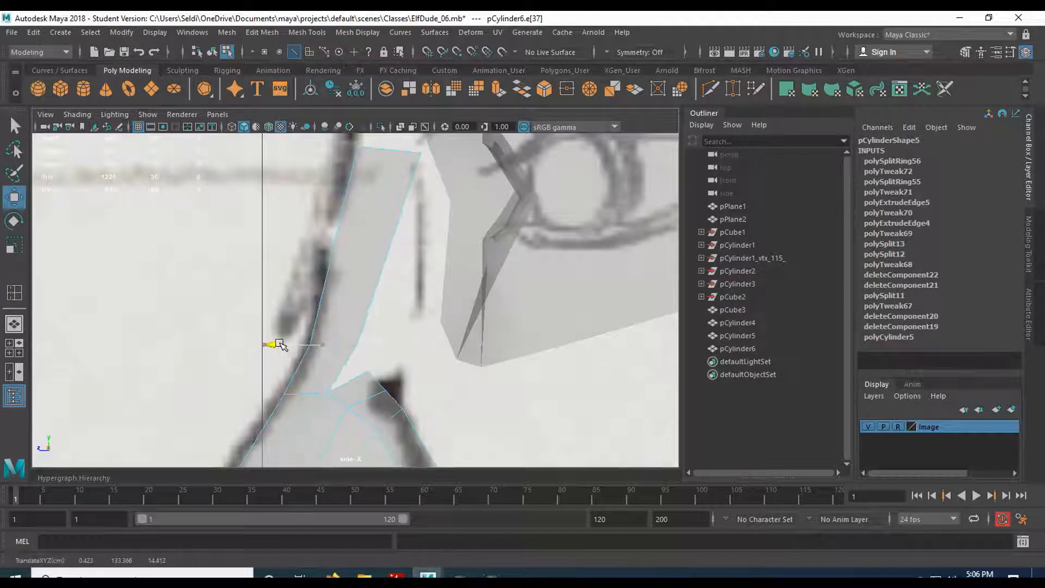
click(341, 233)
Add another edge loop, nudge it, then pull the strip's vertices left along Z in vertex mode.
key(y)
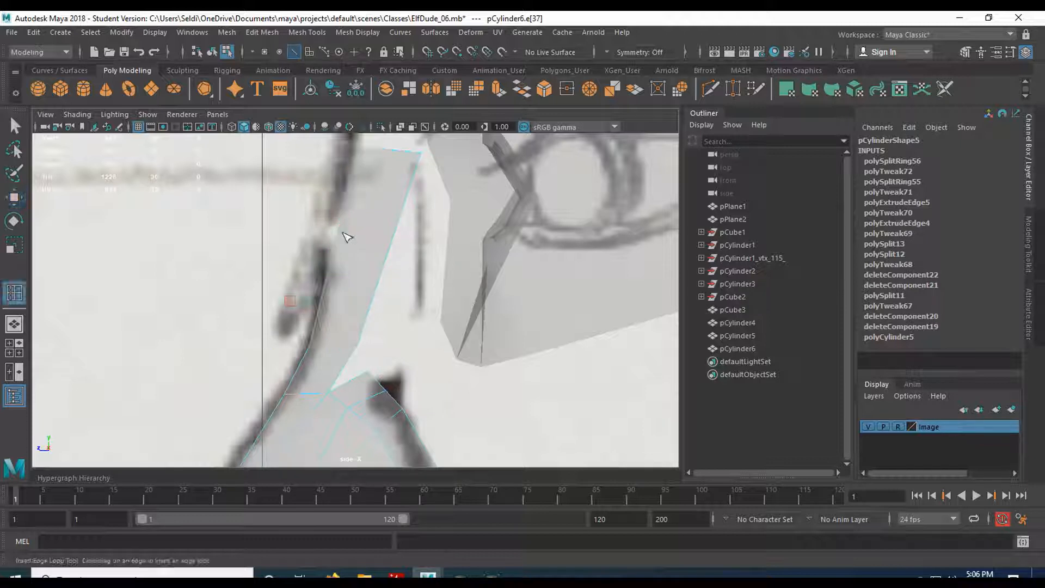
click(388, 254)
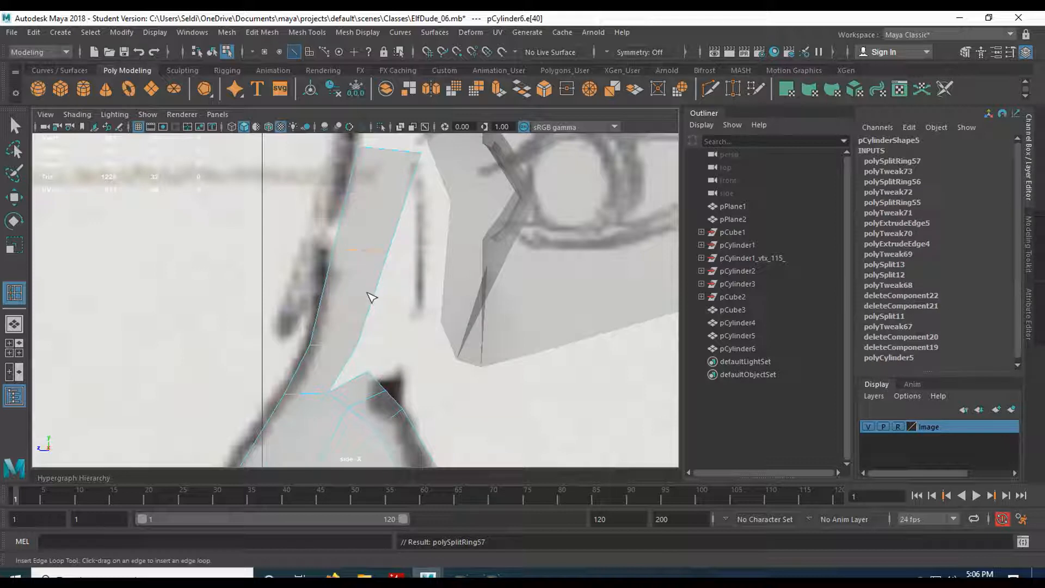
key(w)
drag(297, 251, 302, 250)
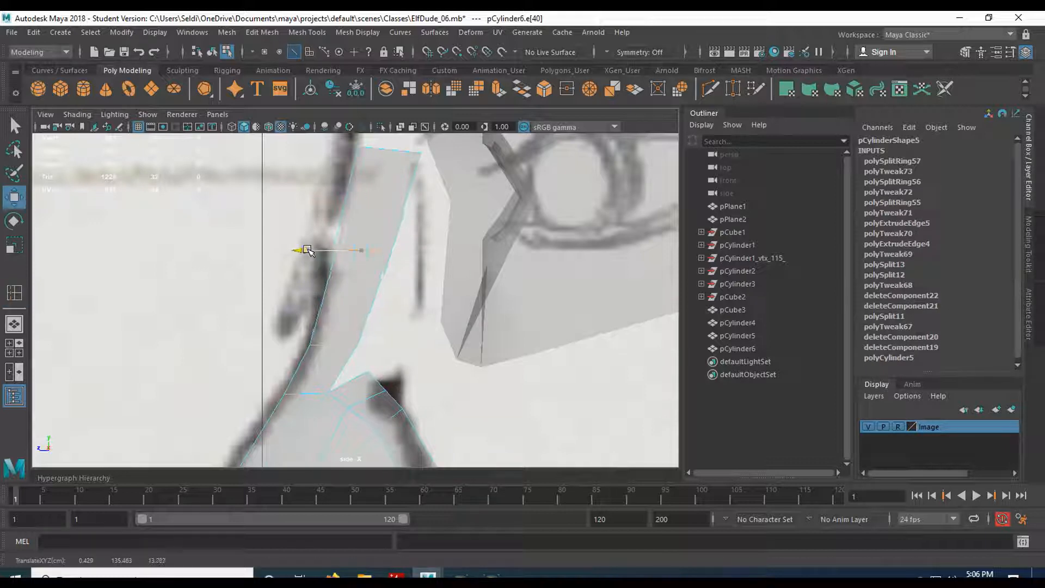
right_click(409, 264)
click(343, 207)
drag(384, 233, 345, 247)
drag(342, 340, 316, 343)
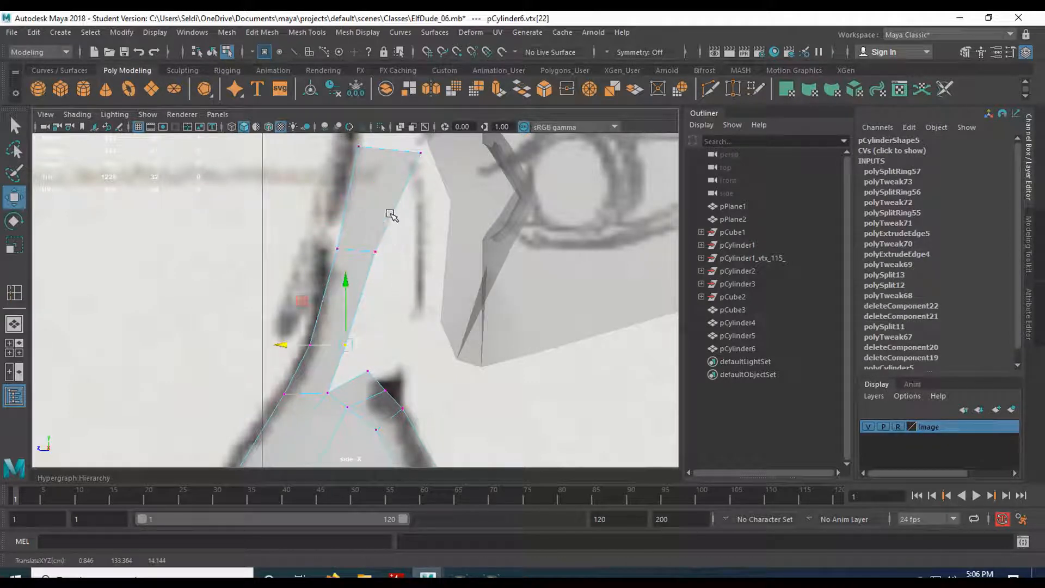
Add a pCylinder5 eye-mesh vertex to the selection, zoom out, and show all four views.
click(457, 266)
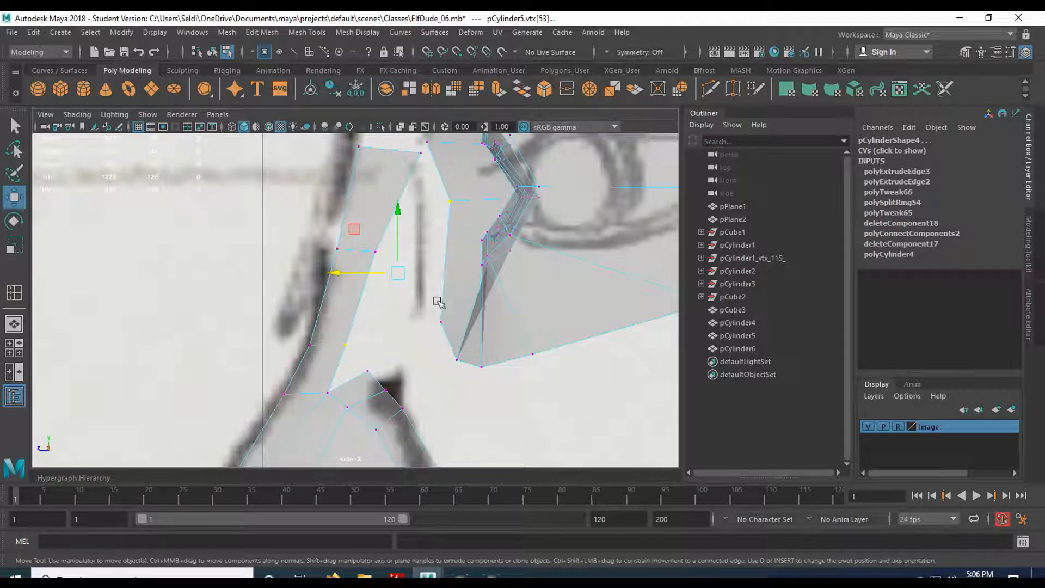
scroll(465, 248, down, 2)
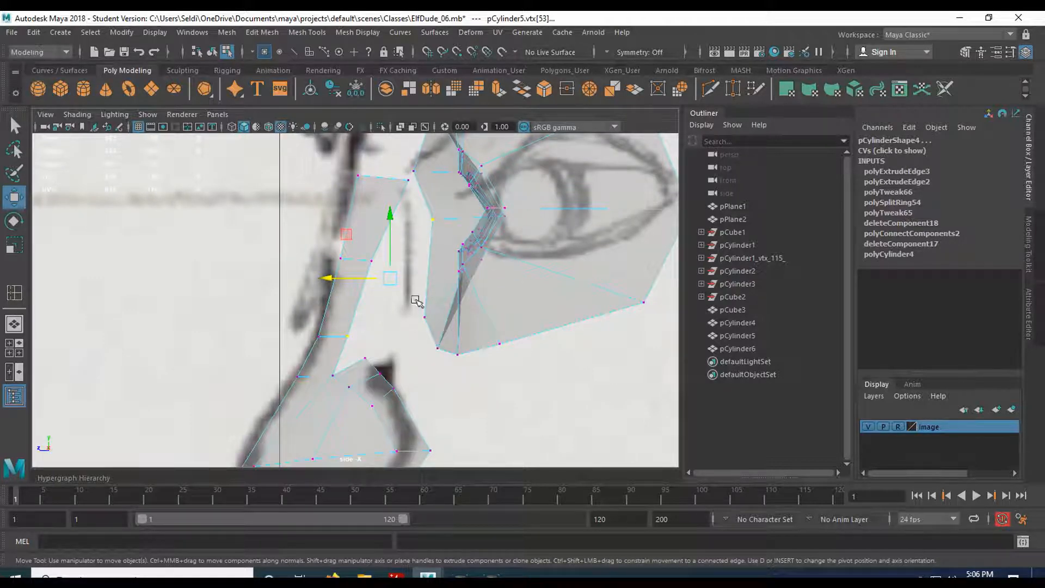
key(space)
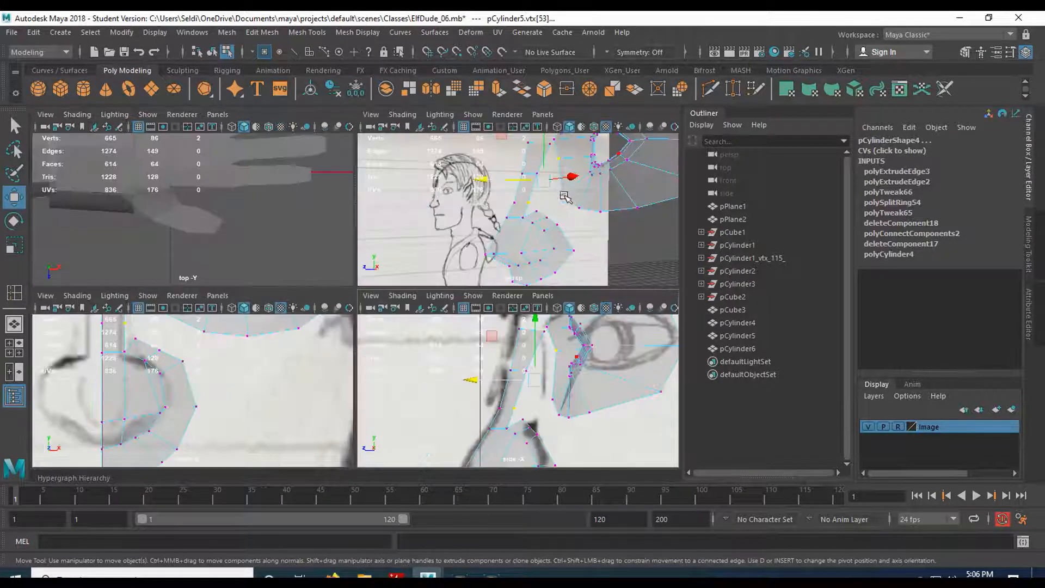
Orbit the perspective view, select two nose vertices and push them left toward the sketch.
key(space)
mouse_move(373, 297)
alt+mouse_down()
mouse_move(495, 263)
mouse_move(397, 287)
mouse_move(380, 311)
alt+mouse_up()
scroll(381, 307, up, 2)
alt+middle_drag(381, 307, 392, 339)
mouse_move(419, 300)
alt+mouse_down()
mouse_move(407, 338)
mouse_move(365, 318)
mouse_move(391, 310)
alt+mouse_up()
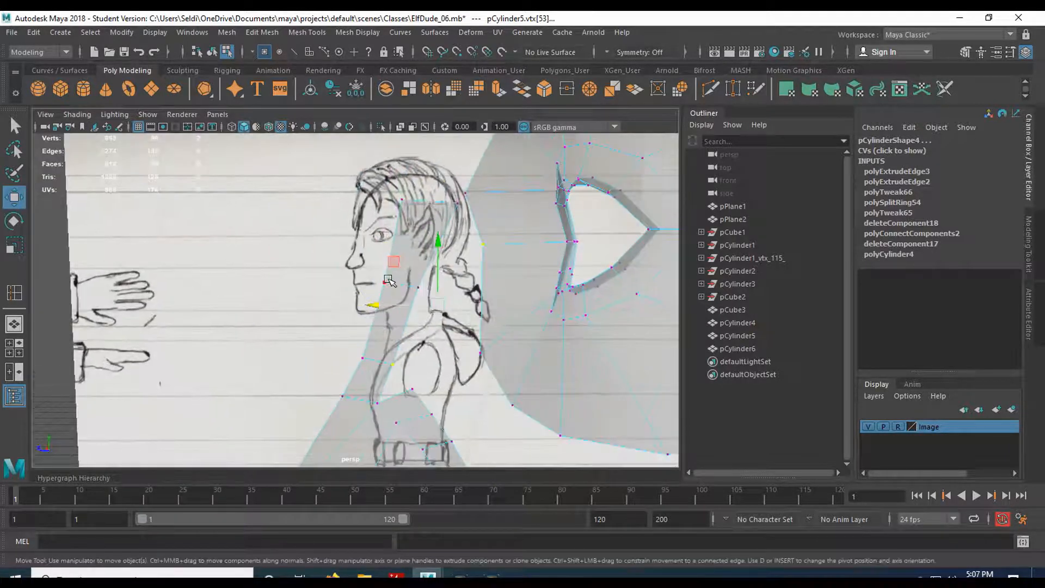
key(q)
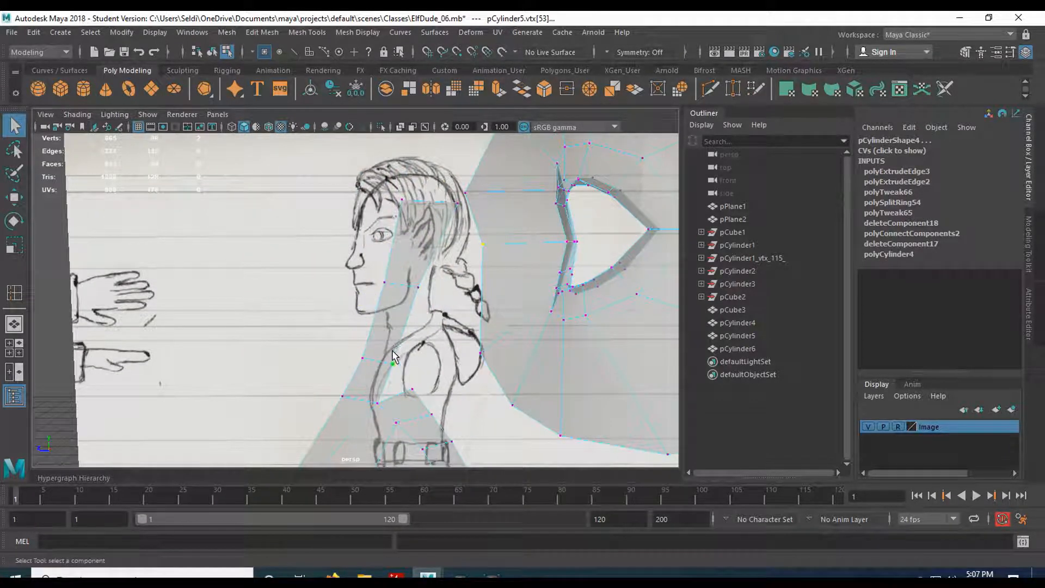
click(415, 289)
shift+click(453, 210)
key(w)
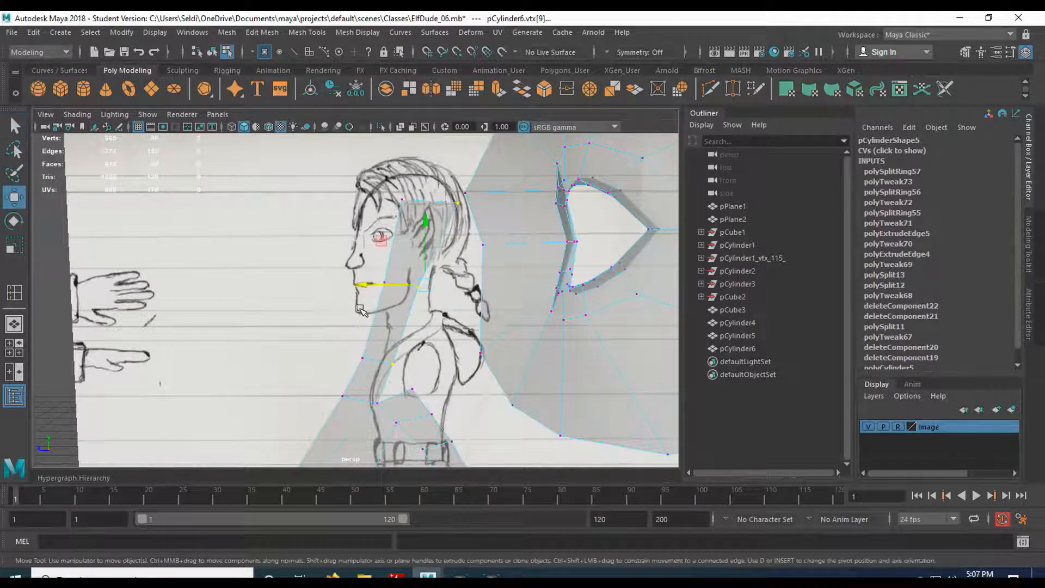
drag(362, 289, 342, 287)
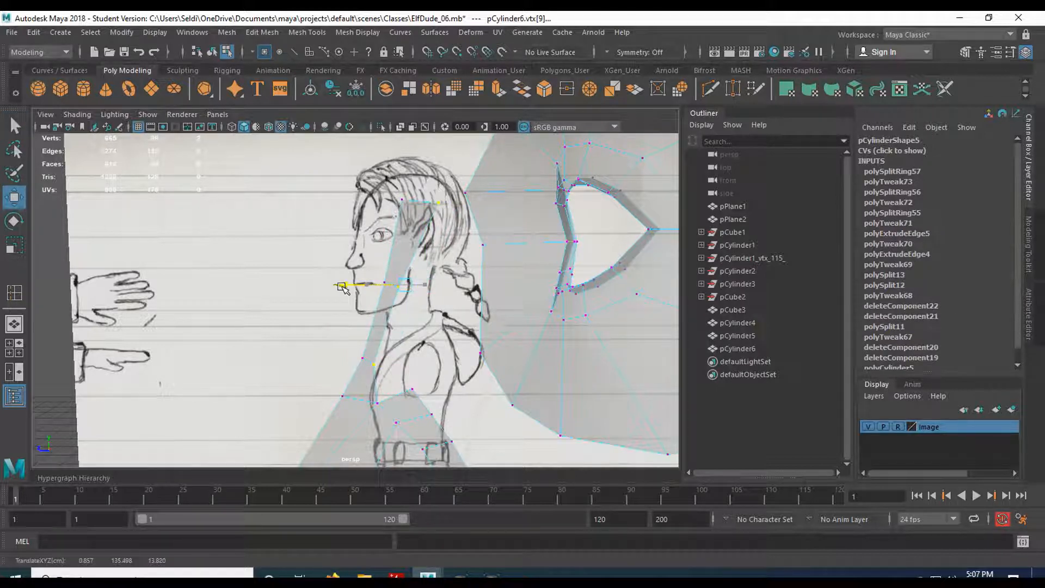
Move vertex 9 and vertex 0 left to match the side profile, then check in 3D.
click(433, 205)
drag(372, 205, 370, 205)
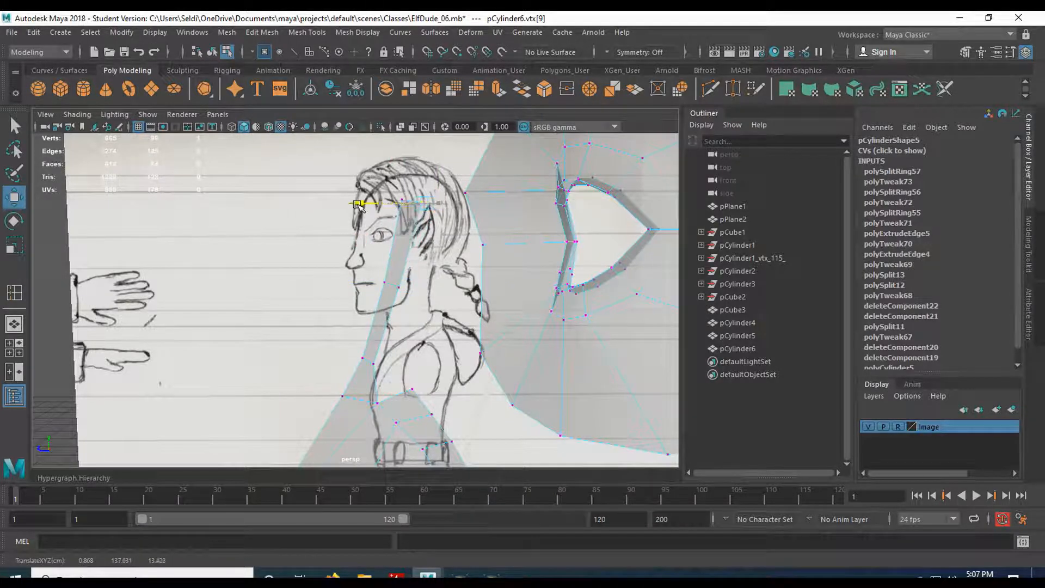
mouse_move(350, 287)
alt+mouse_down()
mouse_move(474, 277)
mouse_move(531, 249)
mouse_move(459, 262)
mouse_move(430, 248)
mouse_move(391, 280)
mouse_move(390, 316)
mouse_move(361, 325)
alt+mouse_up()
click(341, 292)
key(space)
key(space)
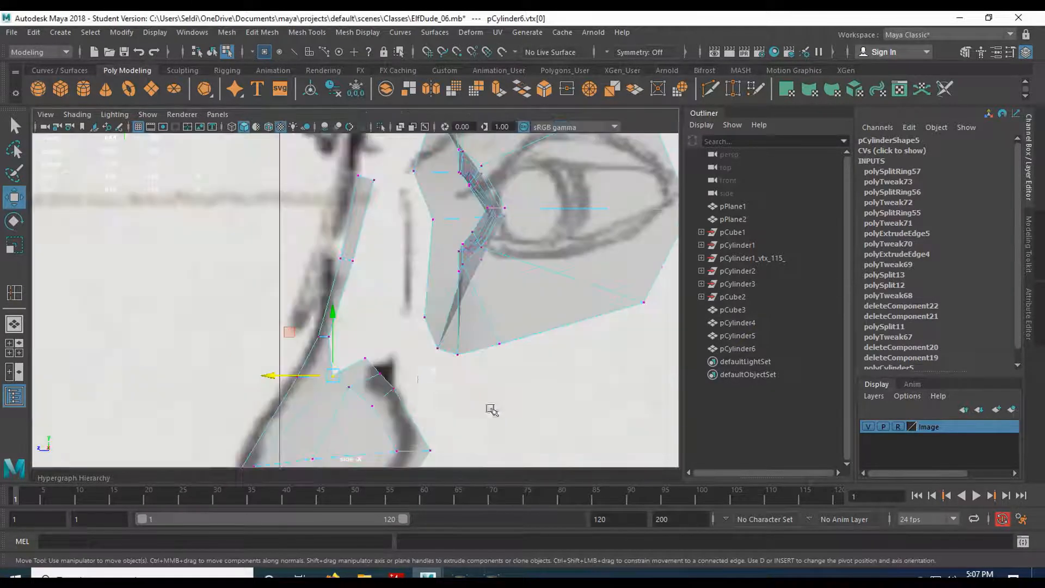
alt+middle_drag(491, 409, 463, 251)
drag(374, 264, 363, 267)
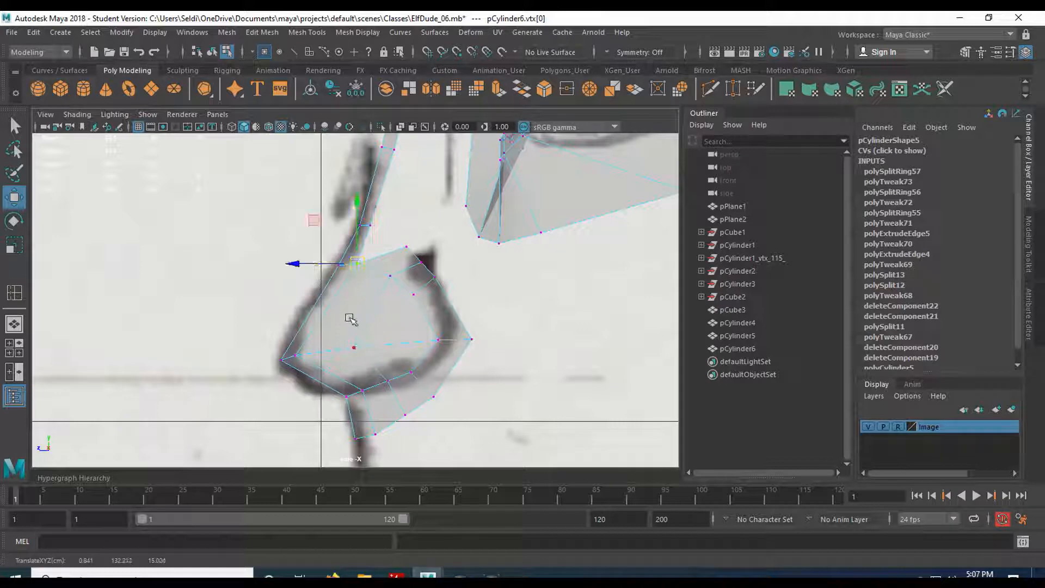
key(space)
key(space)
alt+drag(450, 252, 423, 315)
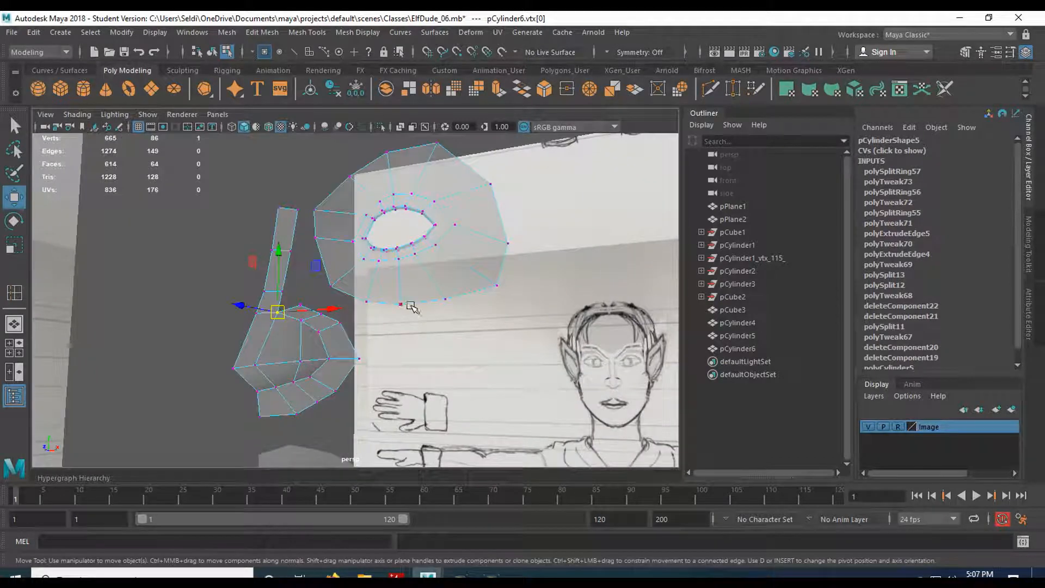
Return the nose to object mode and save the scene as ElfDude_07.mb.
right_drag(289, 217, 354, 187)
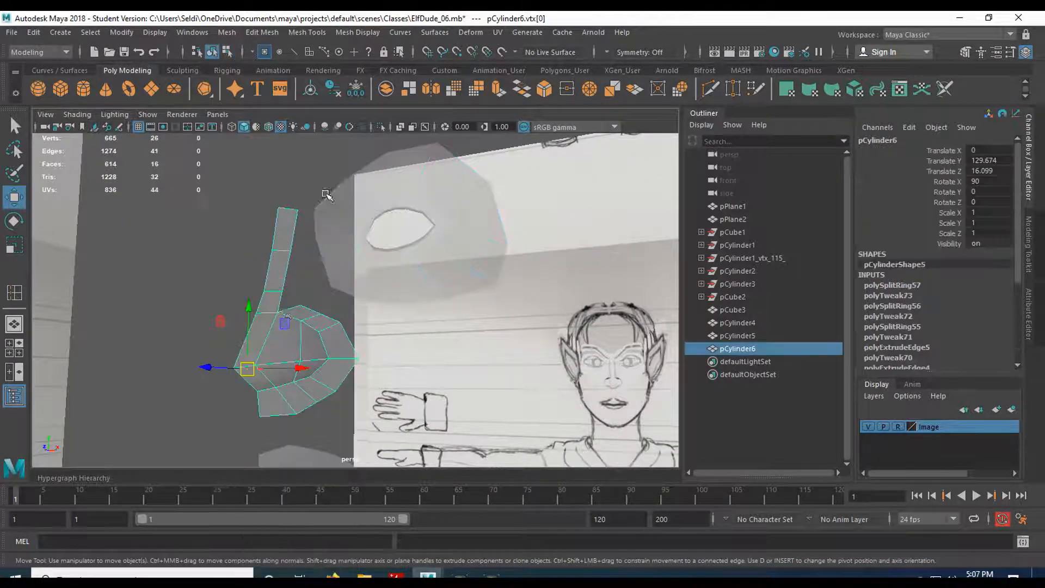
click(12, 33)
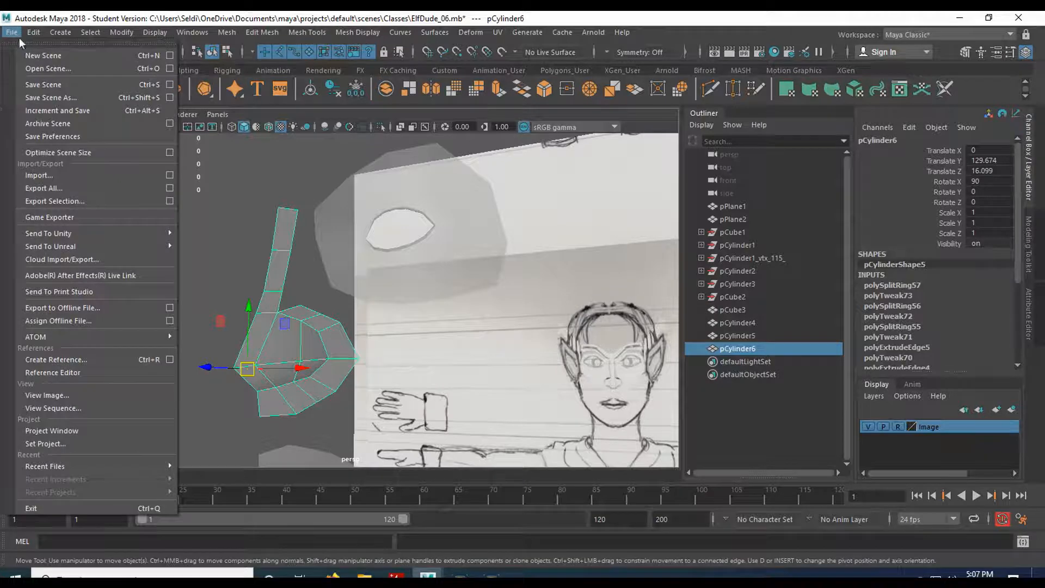
click(44, 97)
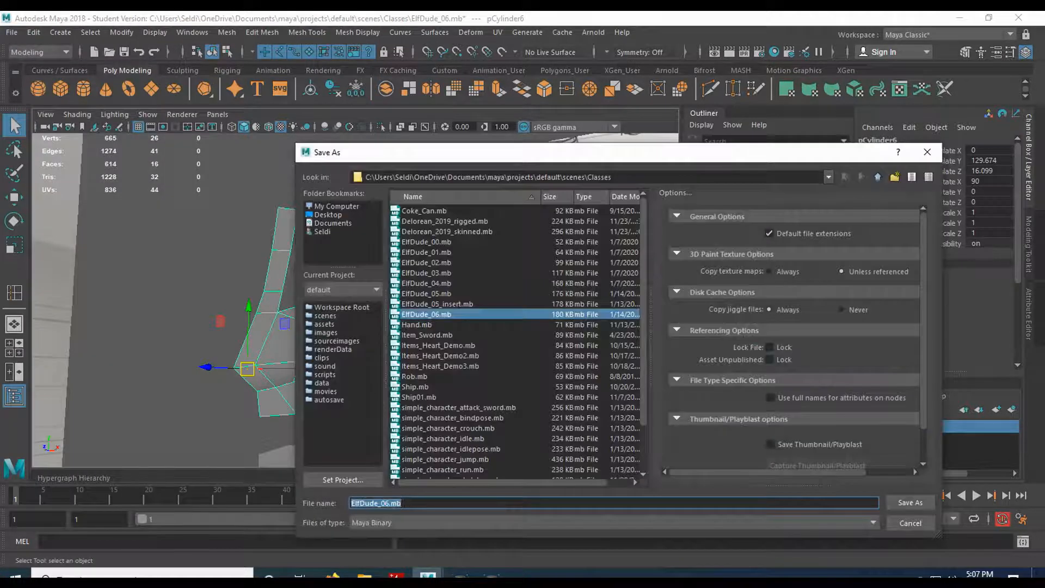
click(387, 501)
key(BackSpace)
text(7)
key(Return)
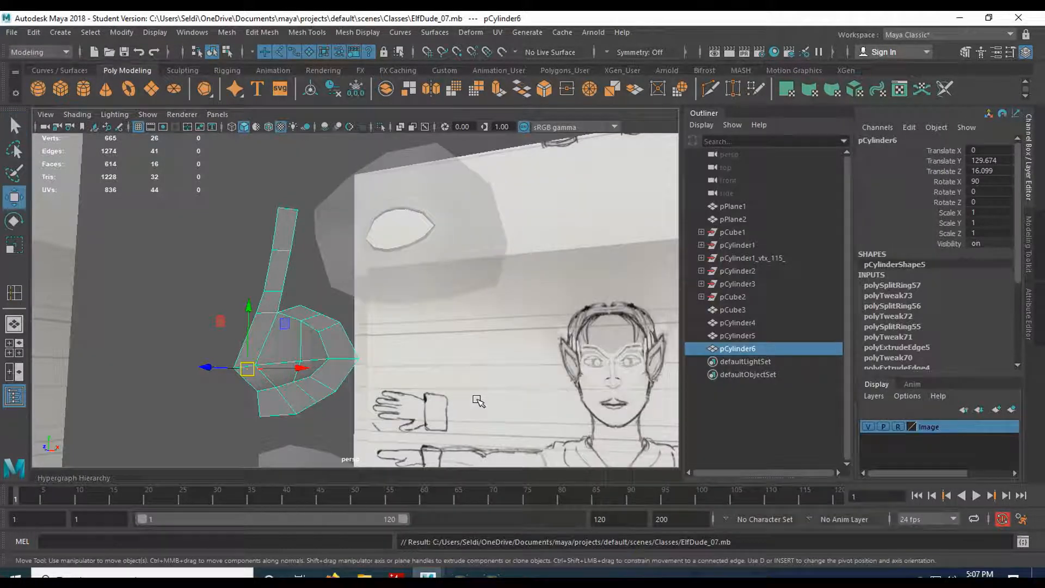